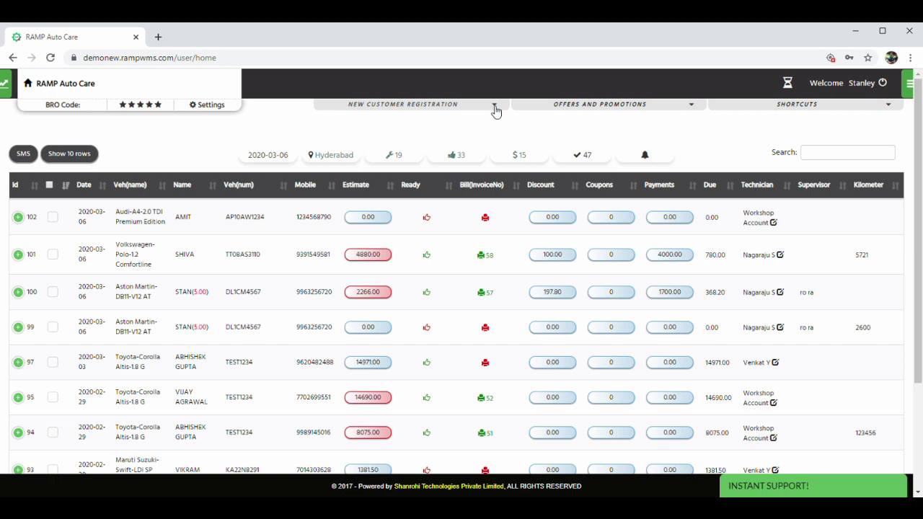
Step: Preview the new customer registration form, the offers and promotions, and the shortcuts on the home page
left_click(496, 108)
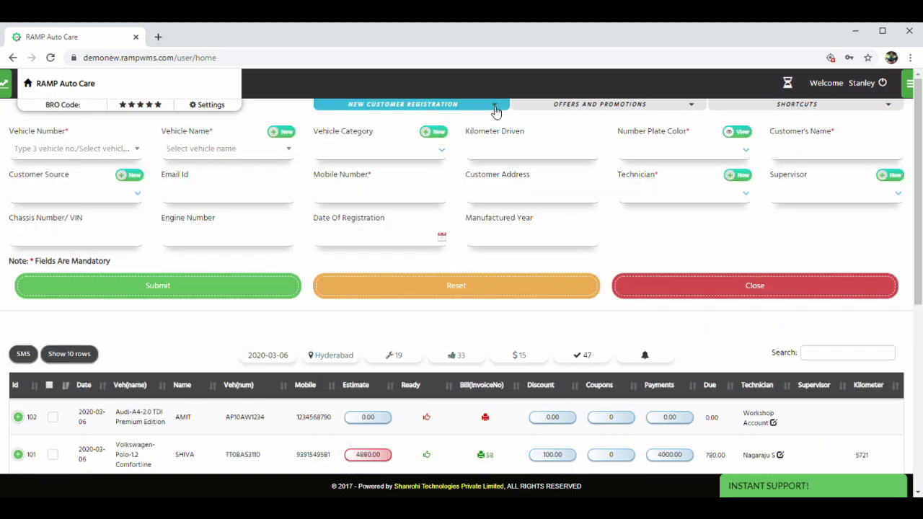
left_click(496, 109)
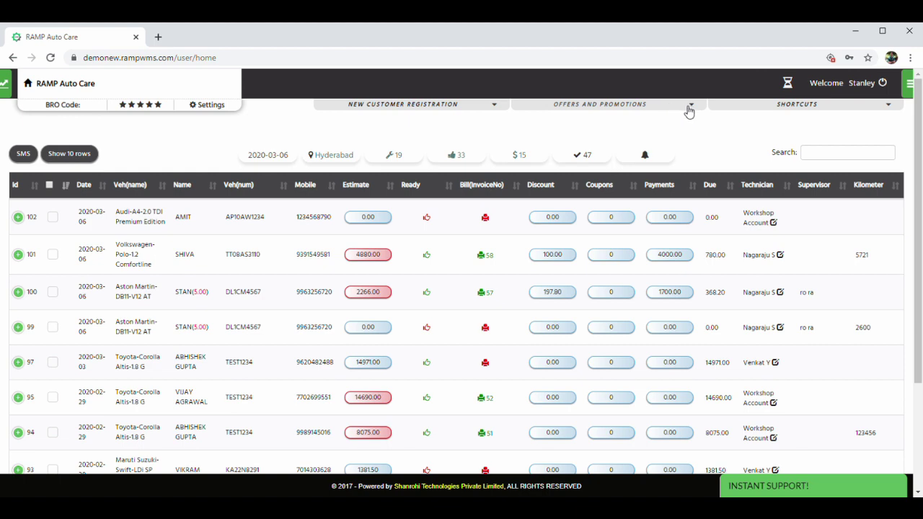
left_click(689, 108)
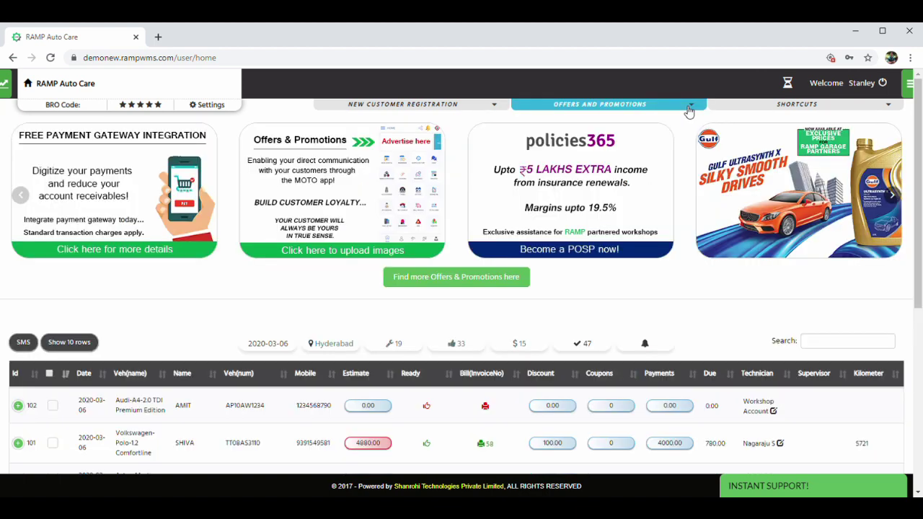
left_click(689, 108)
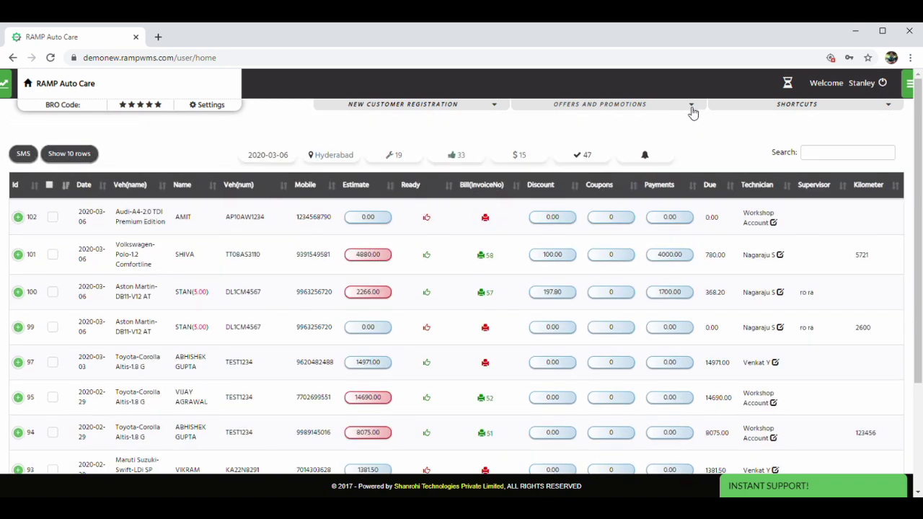
left_click(738, 108)
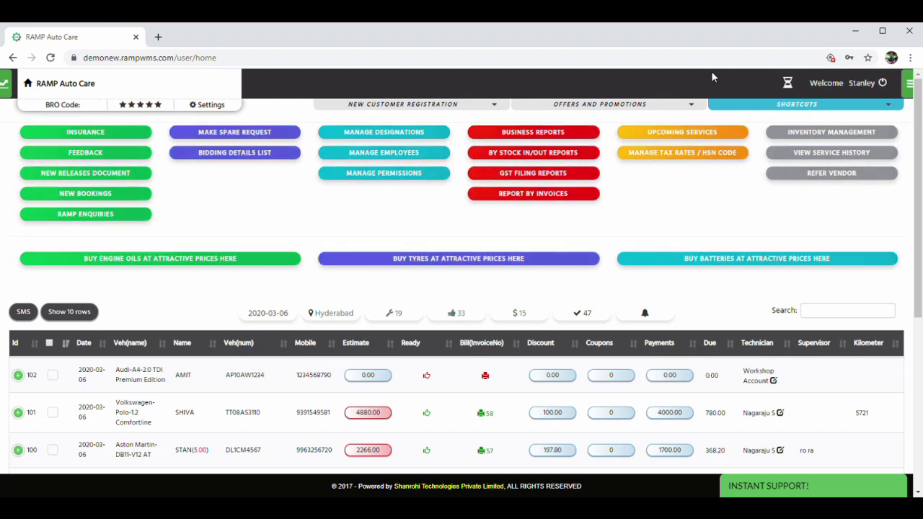
left_click(493, 105)
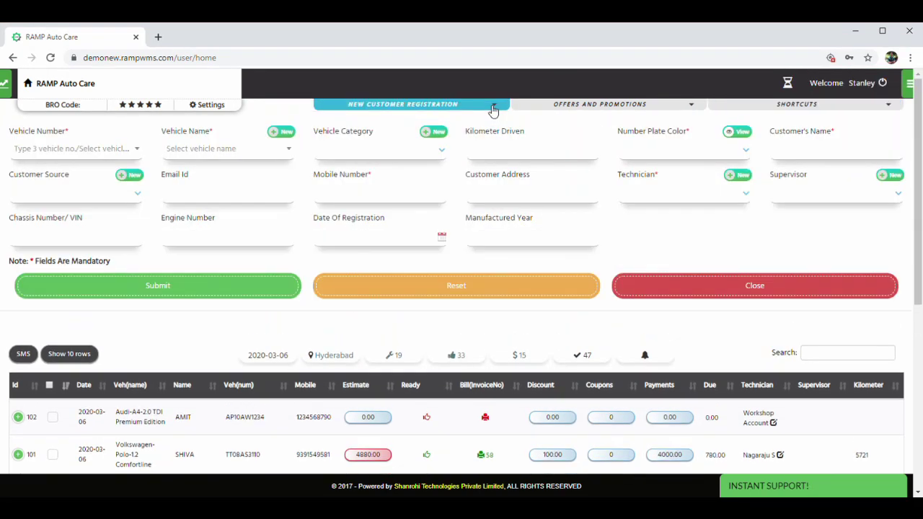
left_click(80, 155)
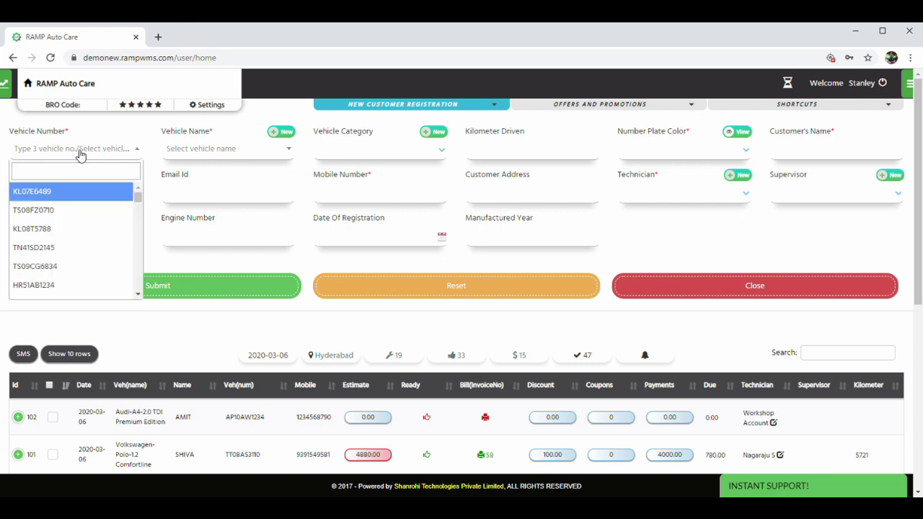
type("DL")
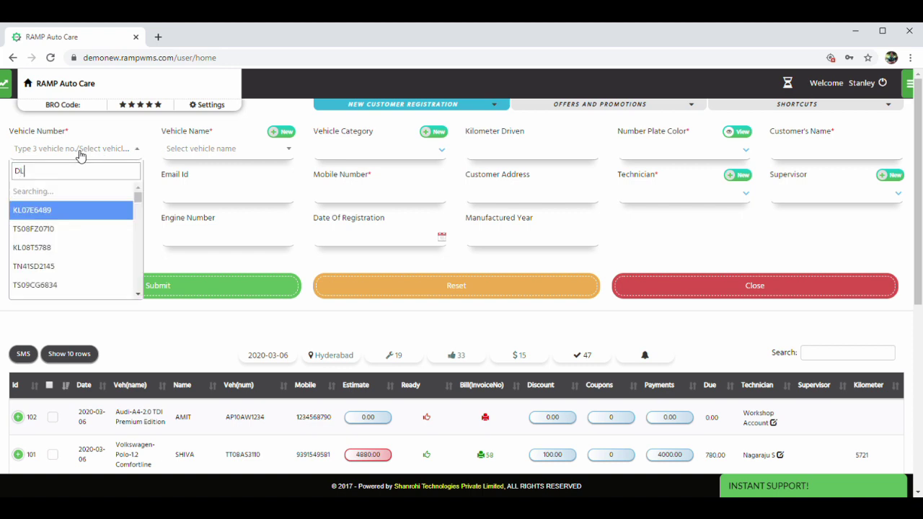
type("1cm")
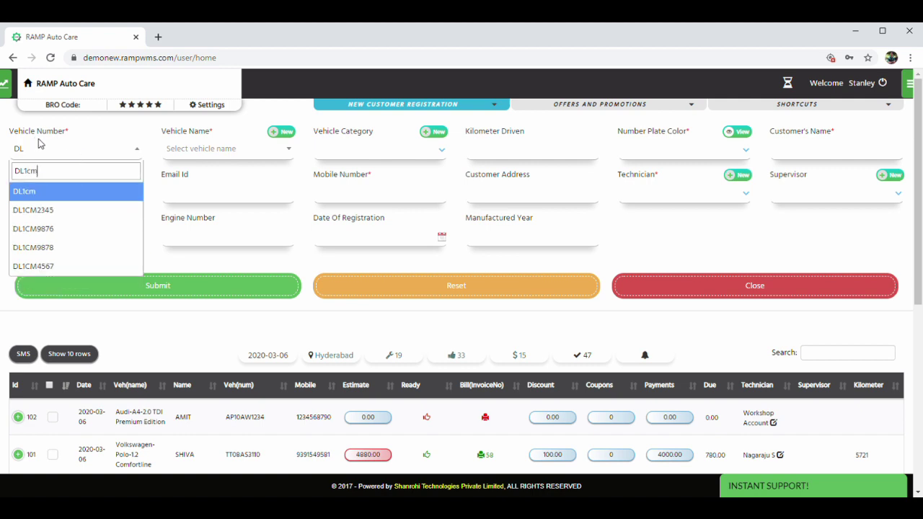
left_click(82, 266)
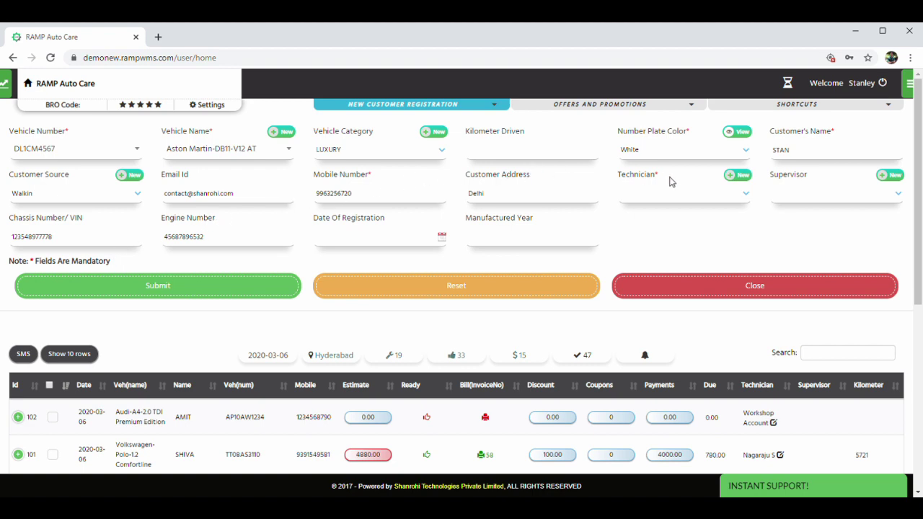
Step: Assign a technician to the registration and set the manufactured year to 2018
left_click(745, 195)
left_click(658, 246)
left_click(486, 244)
Step: Look at the form for adding a new technician and close it without saving
left_click(746, 181)
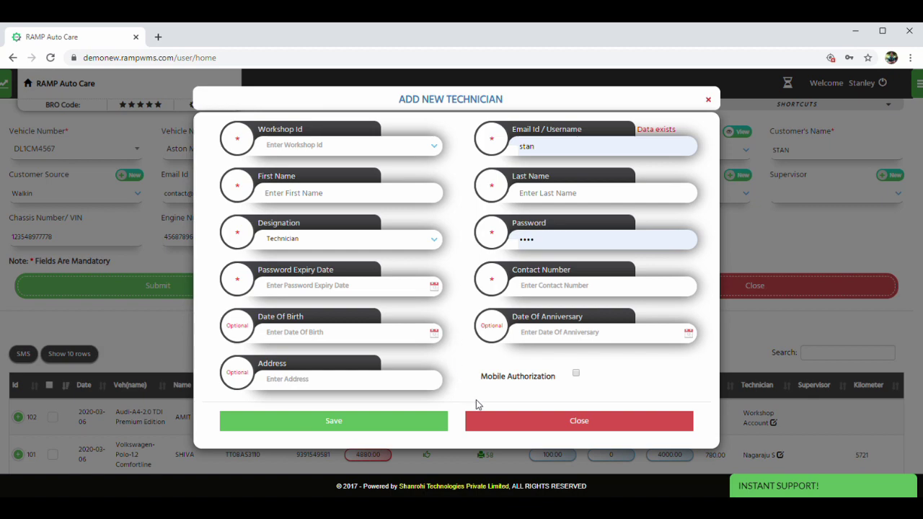
left_click(509, 425)
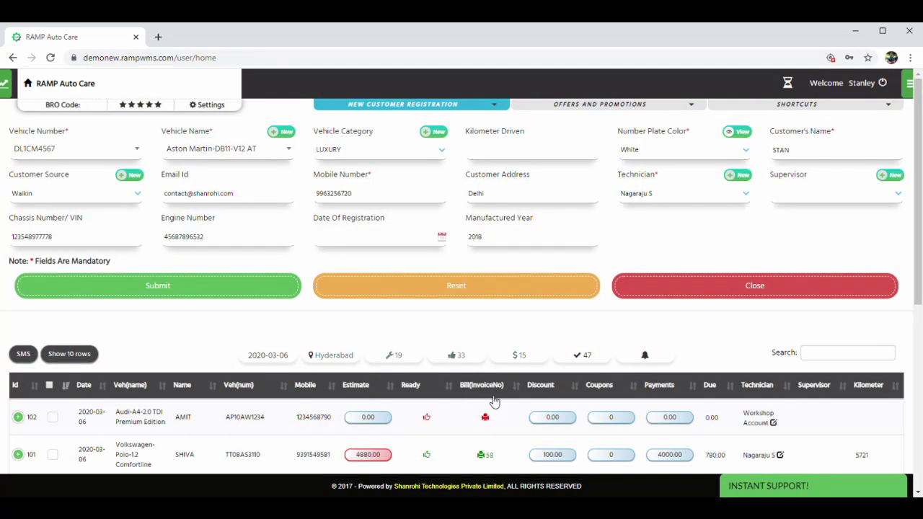
Step: Submit the customer registration and continue to its estimation without uploading images
left_click(234, 289)
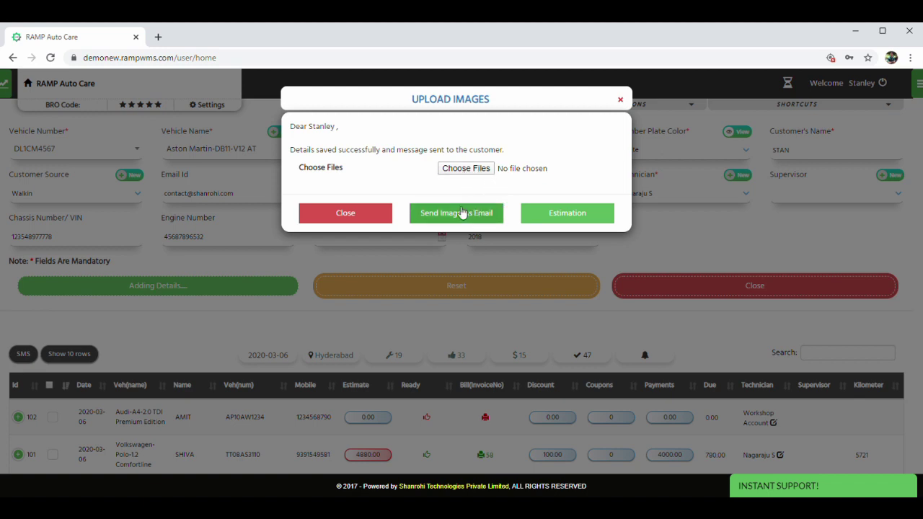
left_click(582, 217)
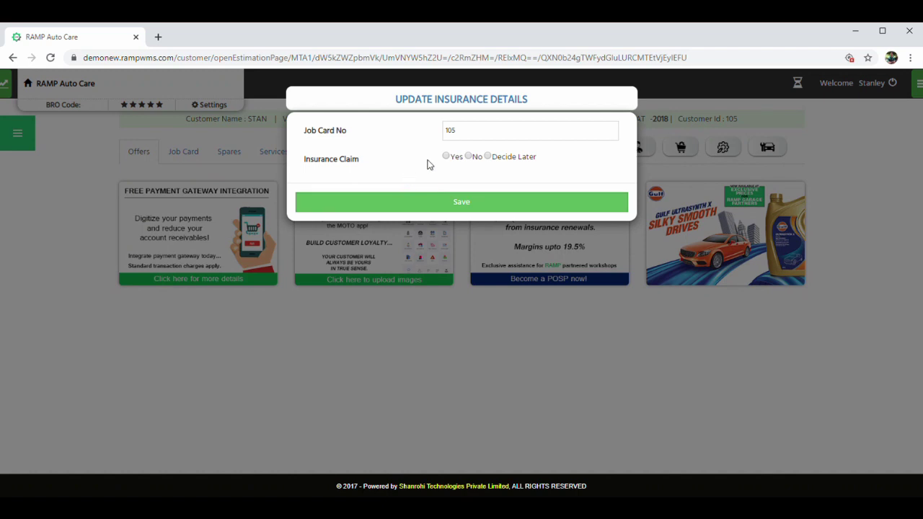
Step: Try an insurance claim of type CASHLESS with XYZ Insurance Company Ltd. as the provider
left_click(446, 157)
left_click(540, 187)
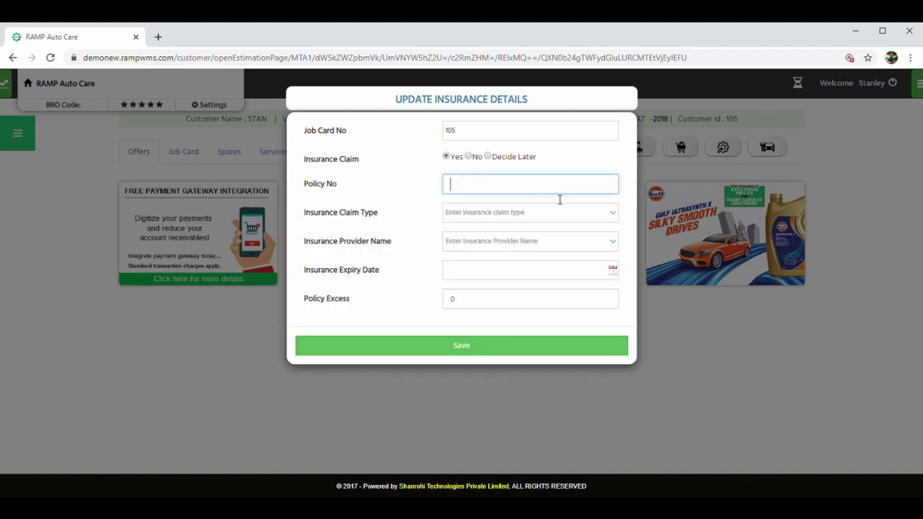
left_click(611, 213)
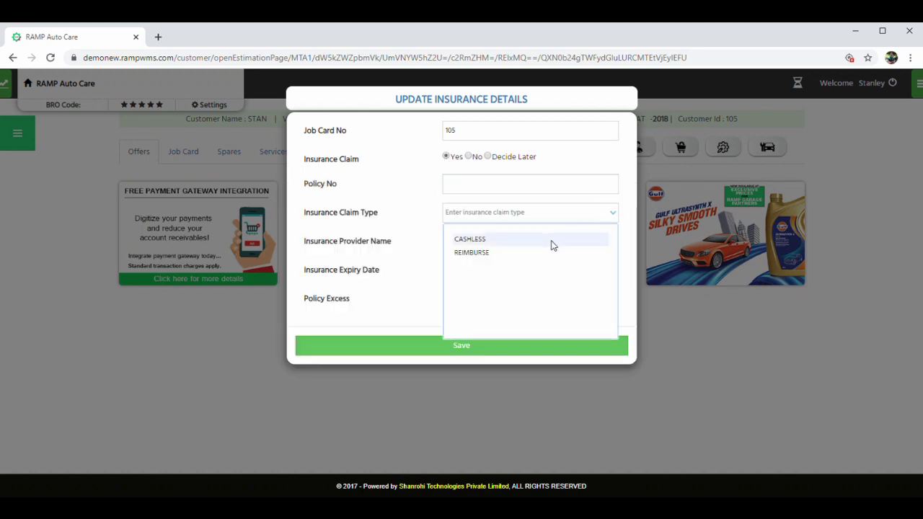
left_click(552, 243)
left_click(614, 243)
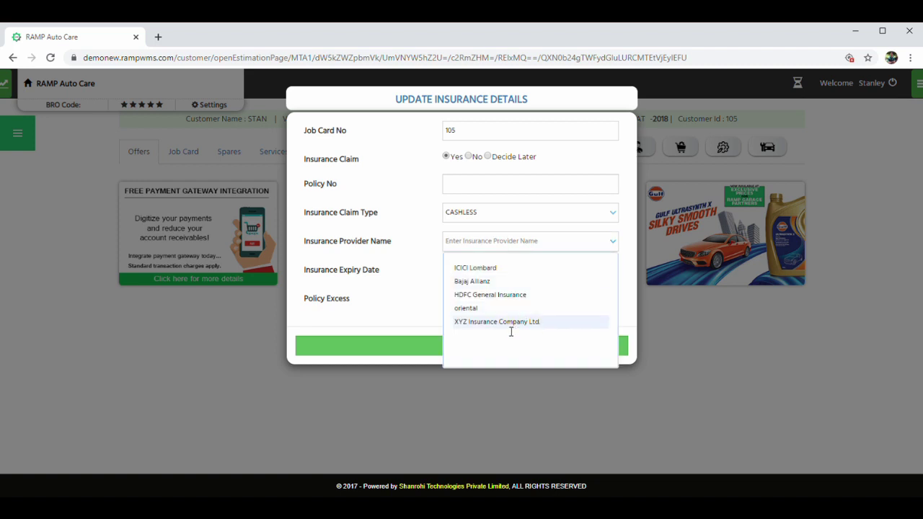
left_click(511, 322)
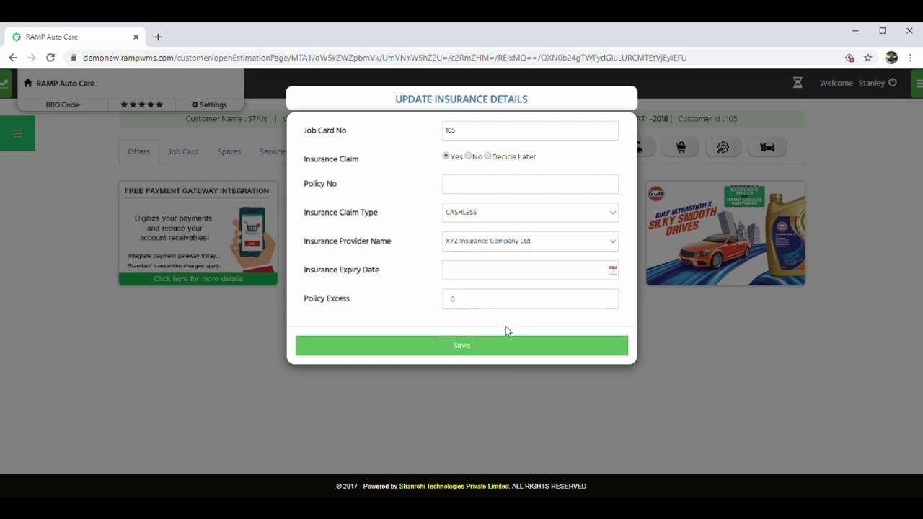
Step: Set the insurance claim to No and save the insurance details
left_click(469, 157)
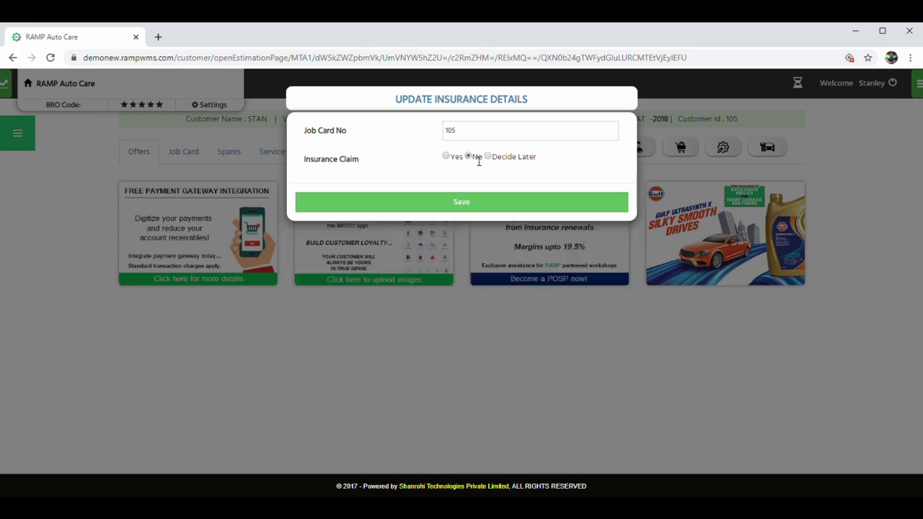
left_click(471, 205)
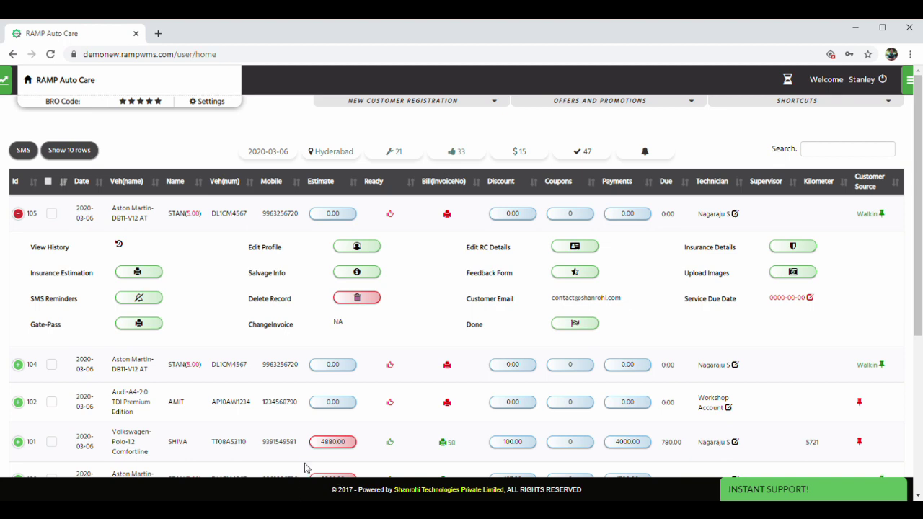
Step: Open the newest record's estimate and save the complaints "clutch issue" and "brake problem" on its job card
mouse_move(918, 201)
left_mouse_down()
mouse_move(903, 348)
mouse_move(907, 214)
left_mouse_up()
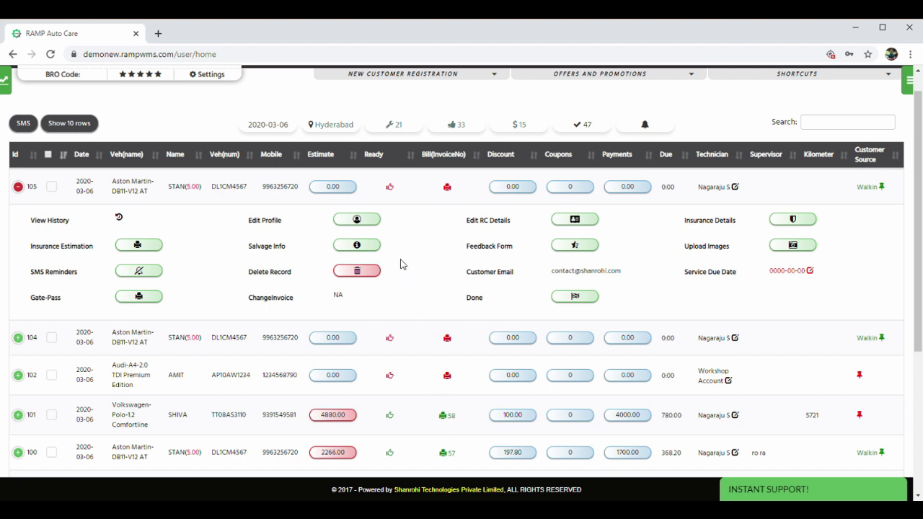
left_click(341, 192)
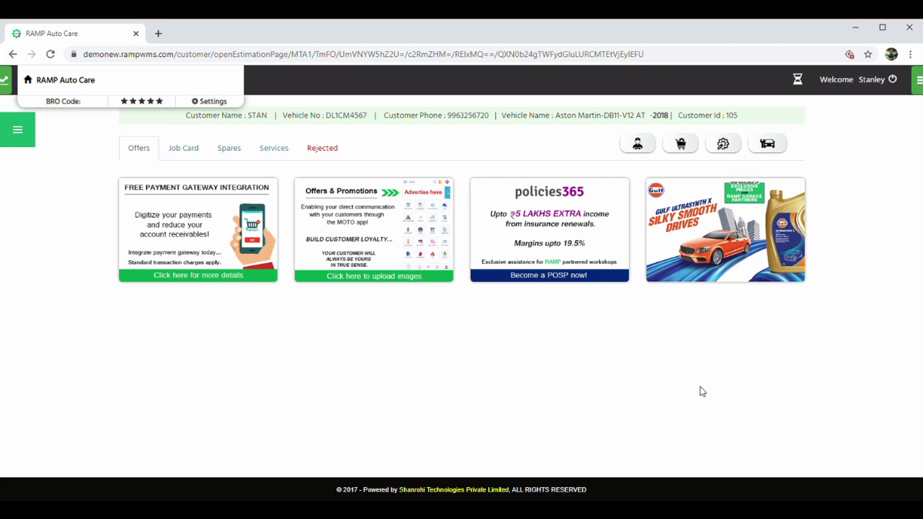
left_click(186, 149)
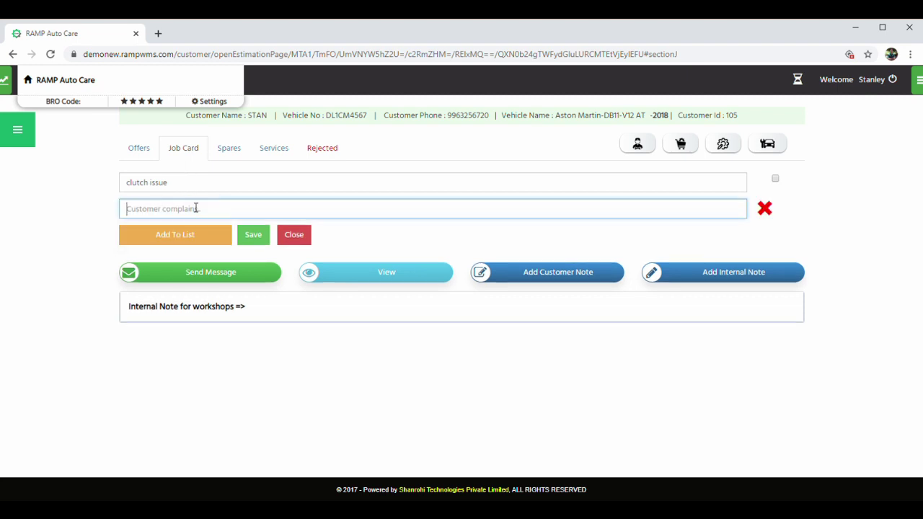
type("brake problem")
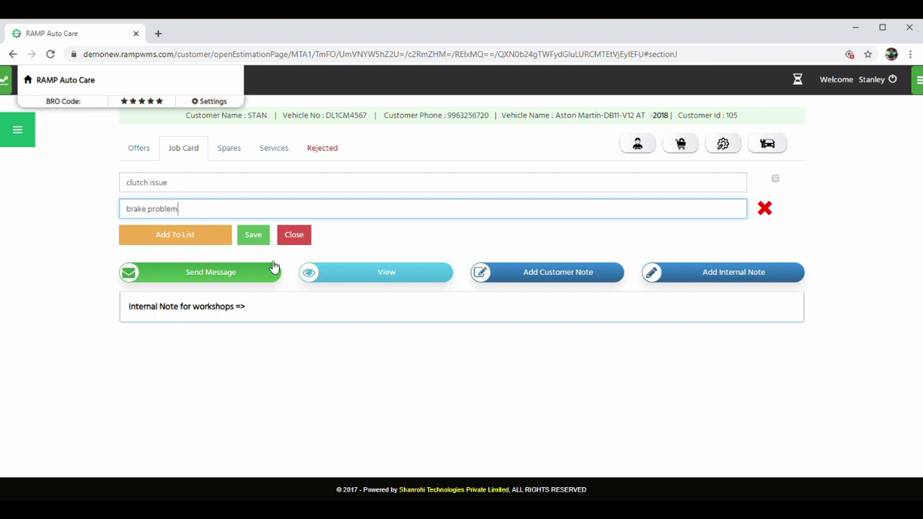
left_click(257, 235)
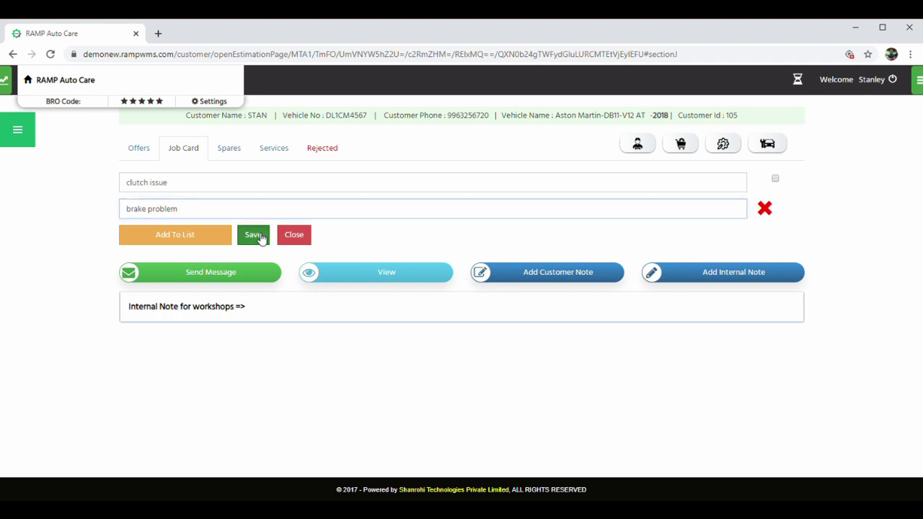
Step: Pick 11 March 2020 in the delivery date calendar and generate the printable job card
left_click(395, 280)
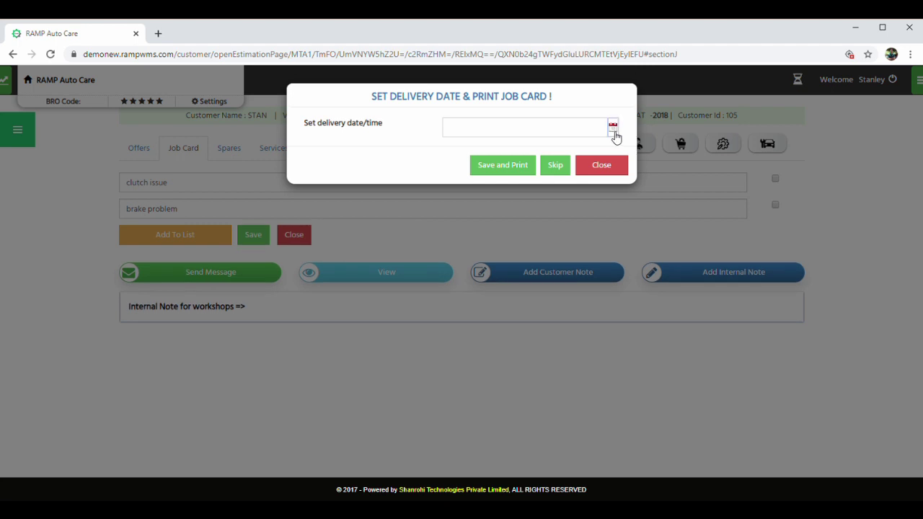
left_click(524, 173)
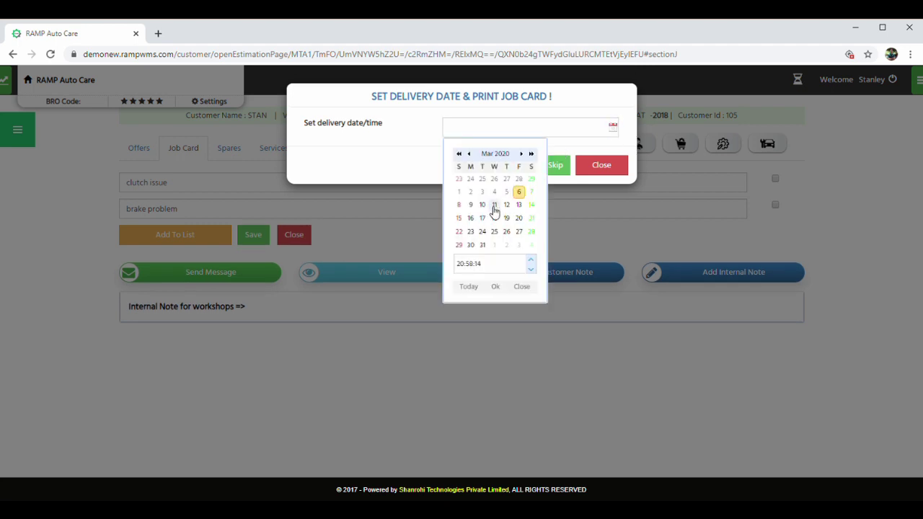
left_click(495, 205)
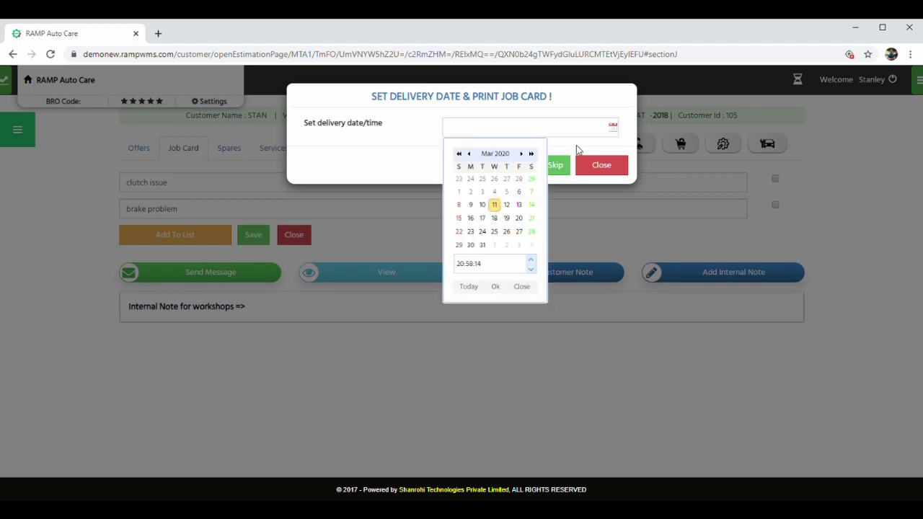
left_click(513, 171)
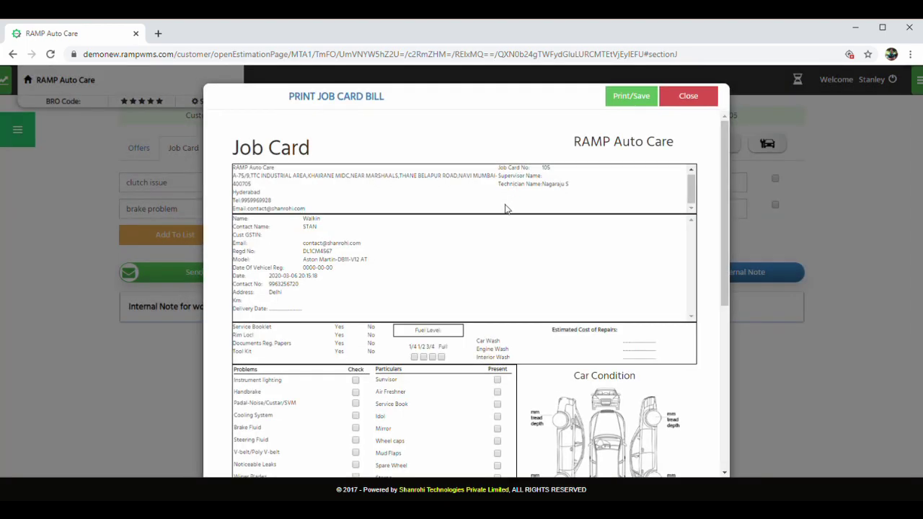
Step: Review the job card through to the signatures, marking the fuel level as 3/4, and close it without printing
left_click_drag(726, 155, 713, 251)
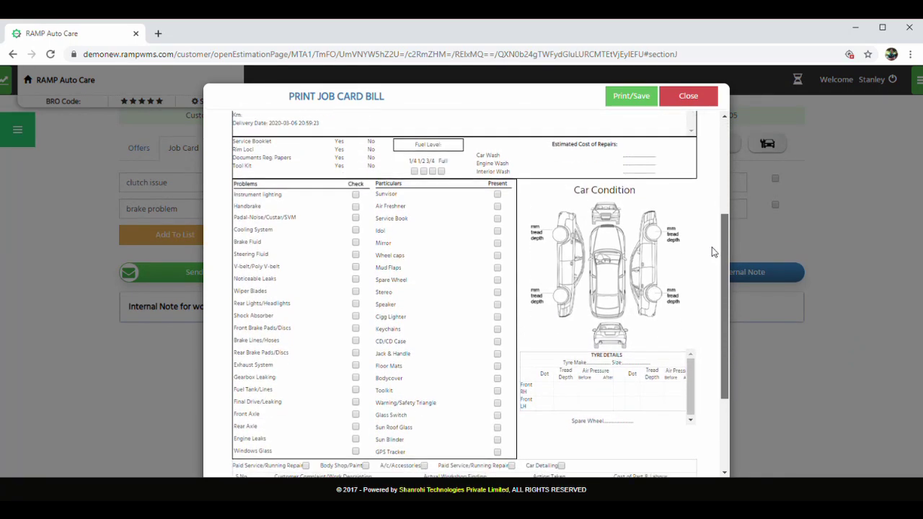
left_click(434, 172)
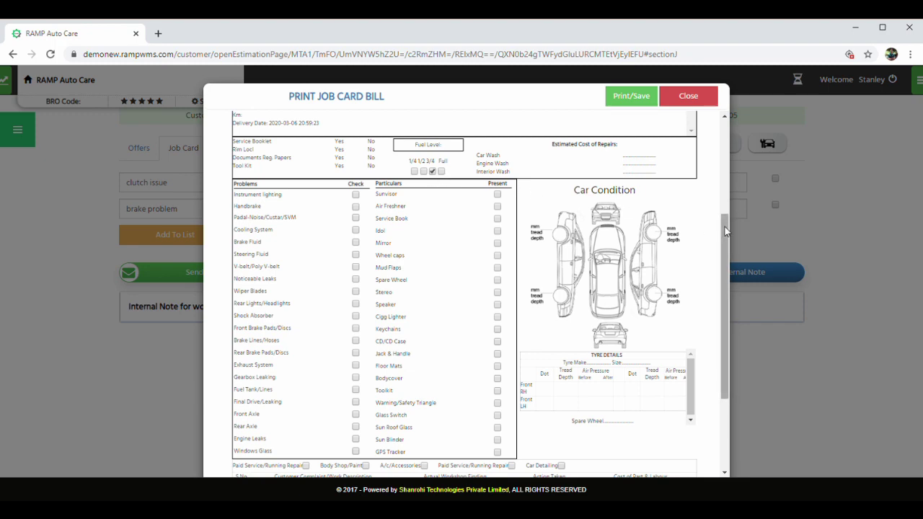
mouse_move(721, 223)
left_mouse_down()
mouse_move(724, 258)
mouse_move(708, 294)
mouse_move(677, 331)
left_mouse_up()
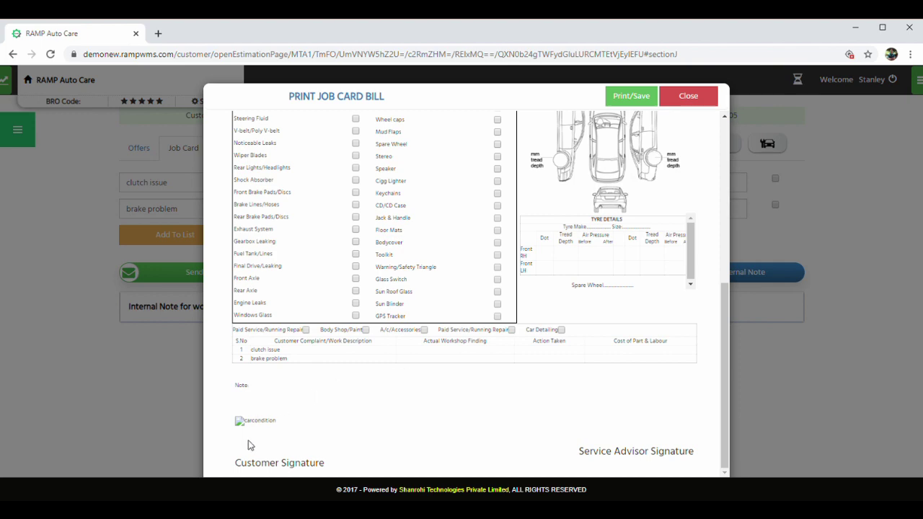
left_click(685, 96)
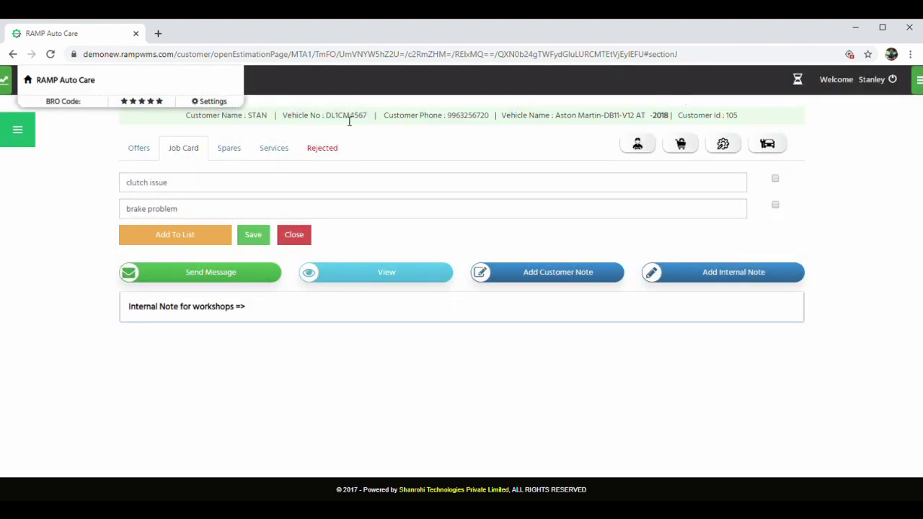
Step: Add the spare Brake Piston-Z1234-SERVO to the estimate with quantity 1, taking the batch of 5 priced at 378.00
left_click(229, 150)
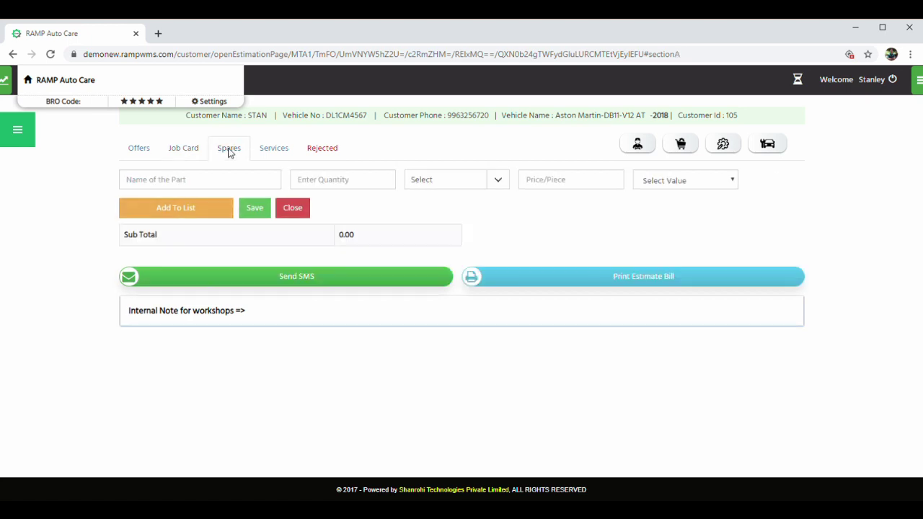
left_click(215, 184)
type("brake")
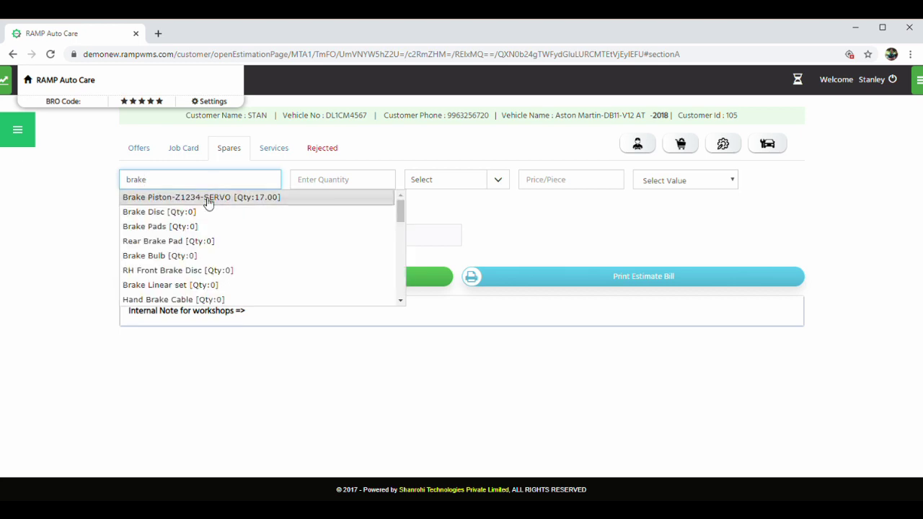
left_click(286, 207)
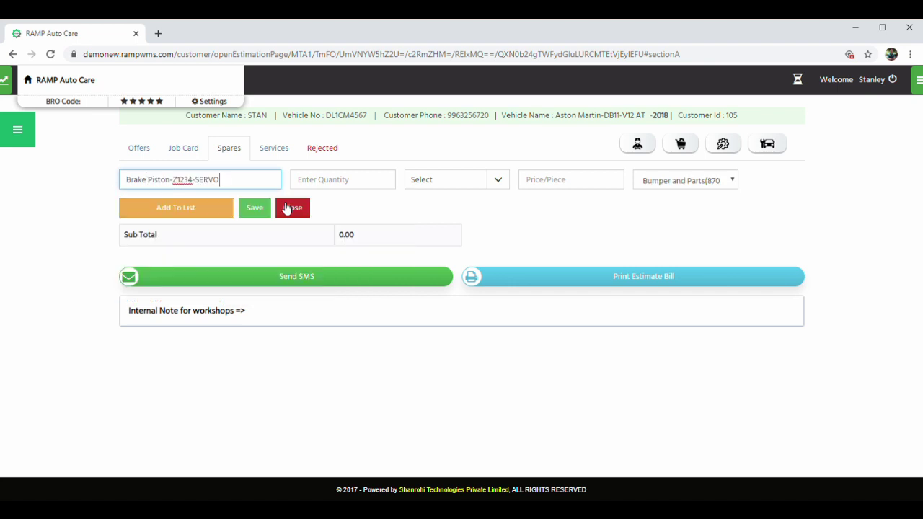
left_click(326, 186)
type("1")
left_click(496, 183)
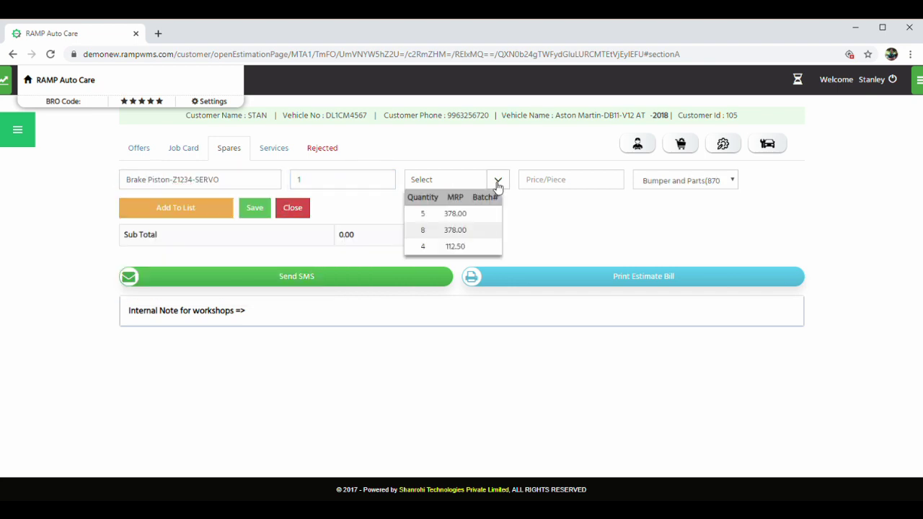
left_click(469, 215)
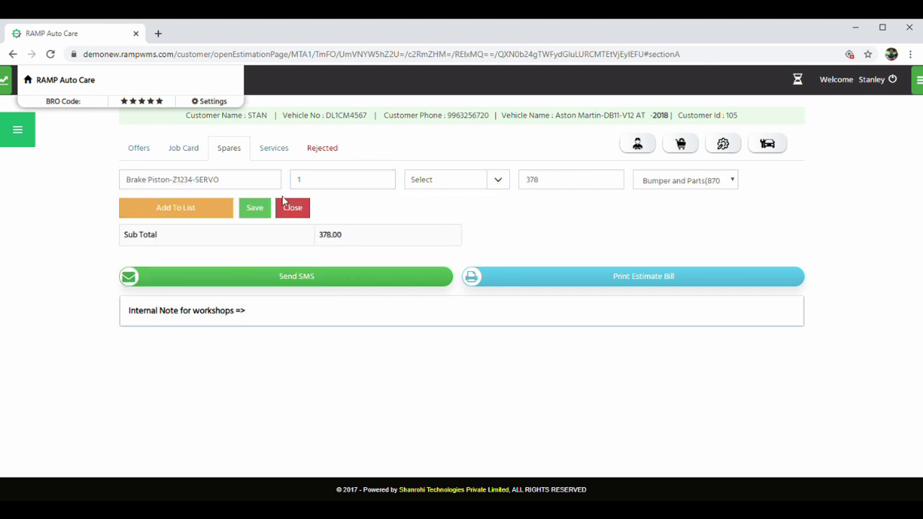
Step: Add the services Brakes Overhaul at 800 and Clutch Overall at 400, quantity 1 each, and save them
type("u")
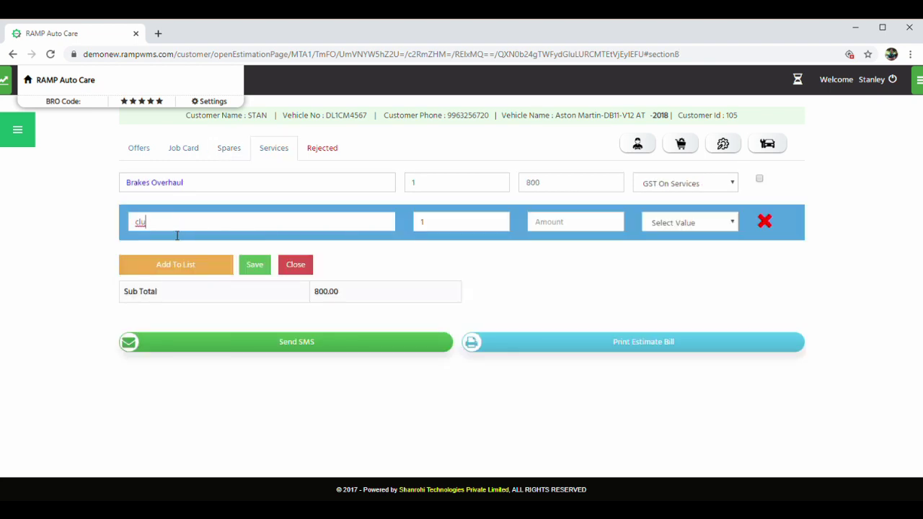
left_click(171, 239)
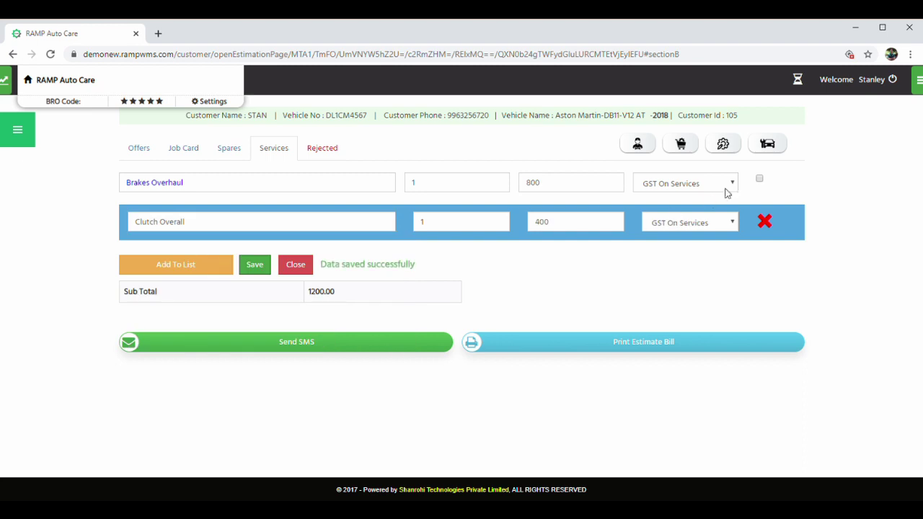
Step: Open the technician management page and assign a different technician to each of the Brakes Overhaul and Clutch Overall services
left_click(644, 147)
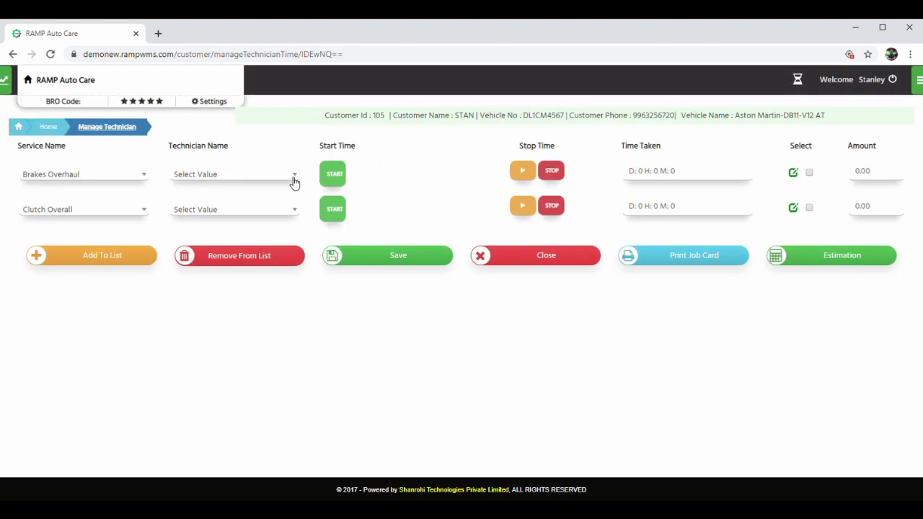
left_click(292, 180)
left_click(216, 268)
left_click(296, 214)
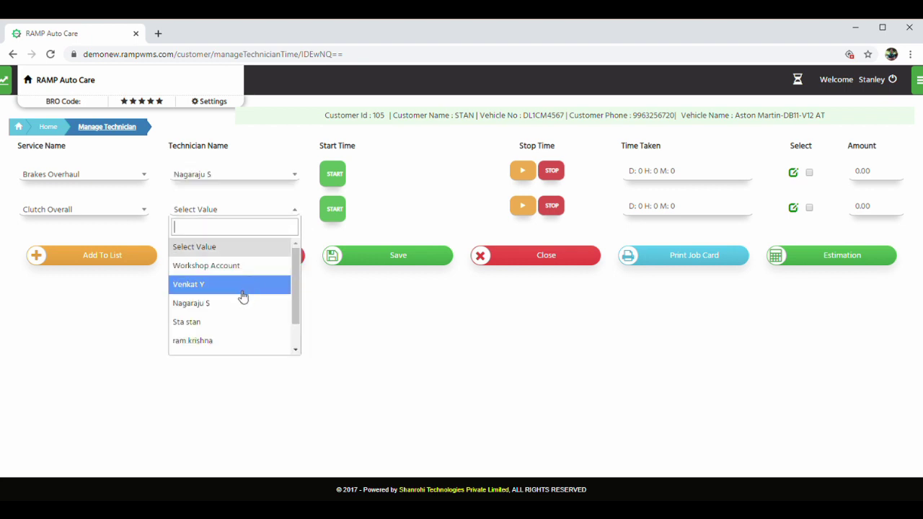
left_click(217, 342)
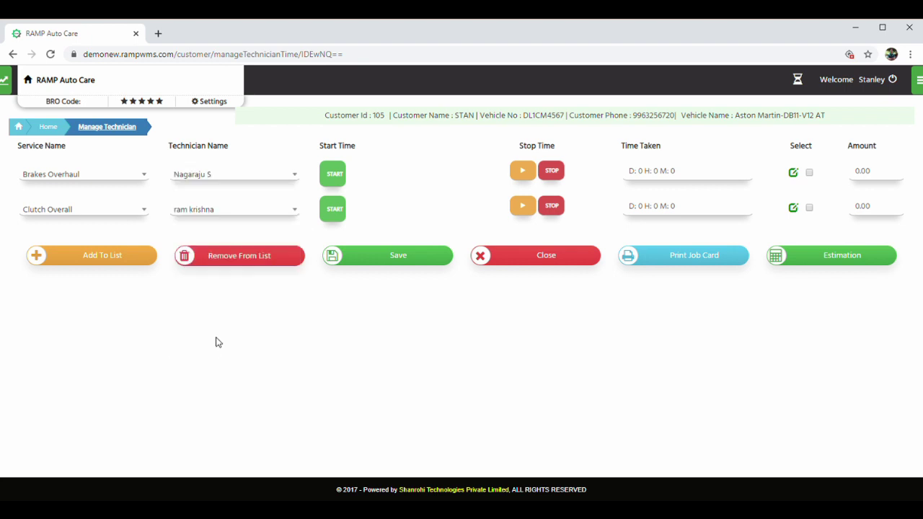
Step: Record the start and stop times for both services, save the technician entries and close the page
left_click(338, 178)
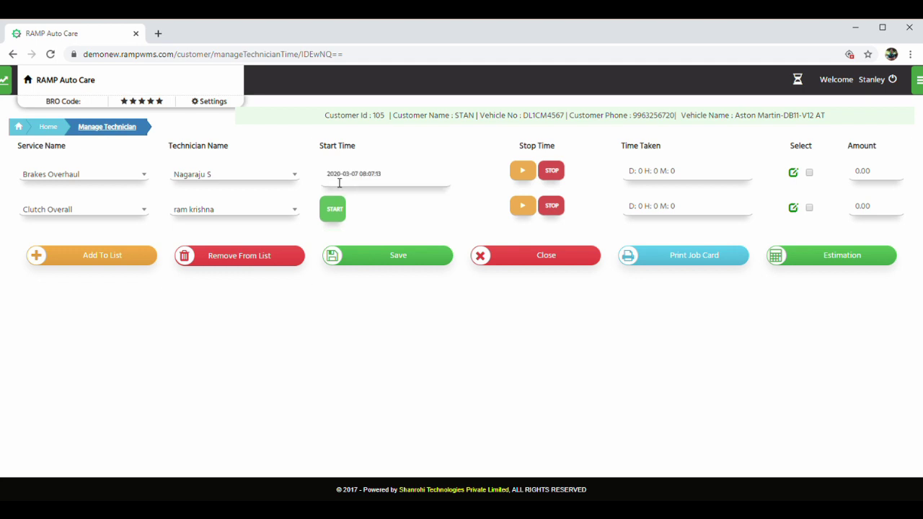
left_click(562, 176)
left_click(340, 211)
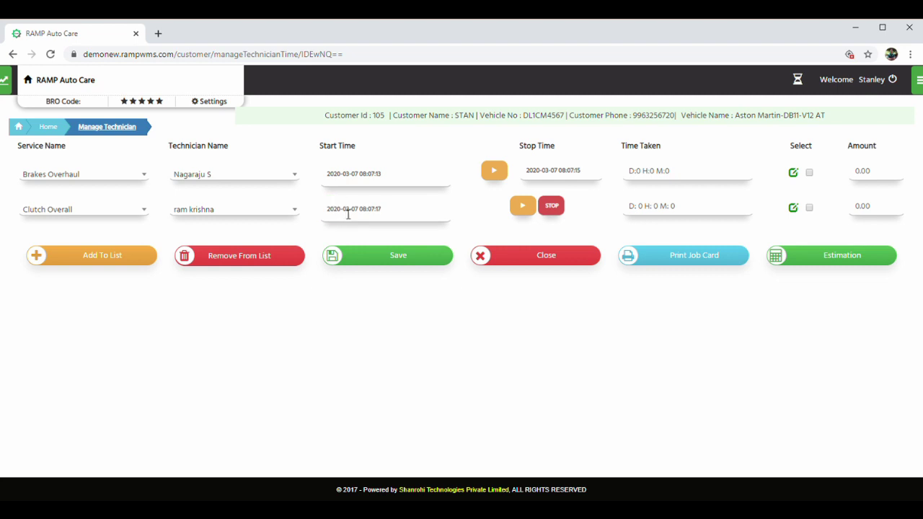
left_click(554, 206)
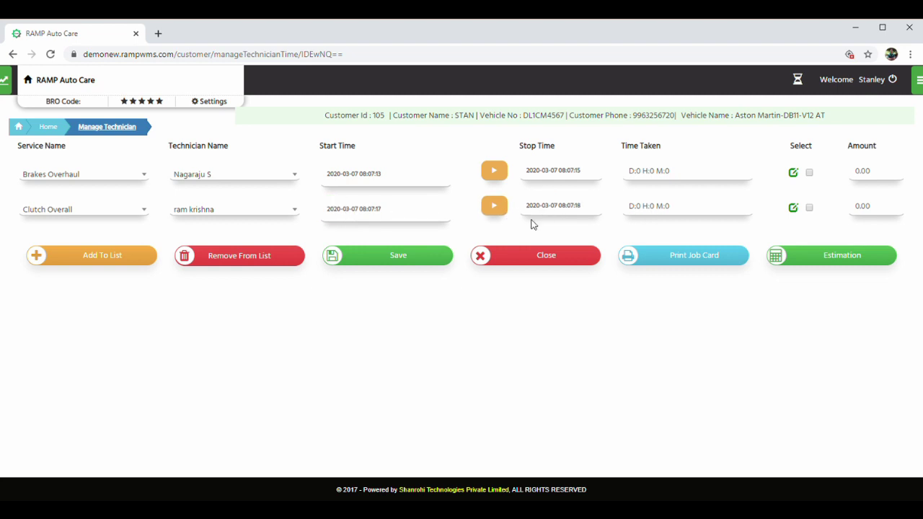
left_click(440, 257)
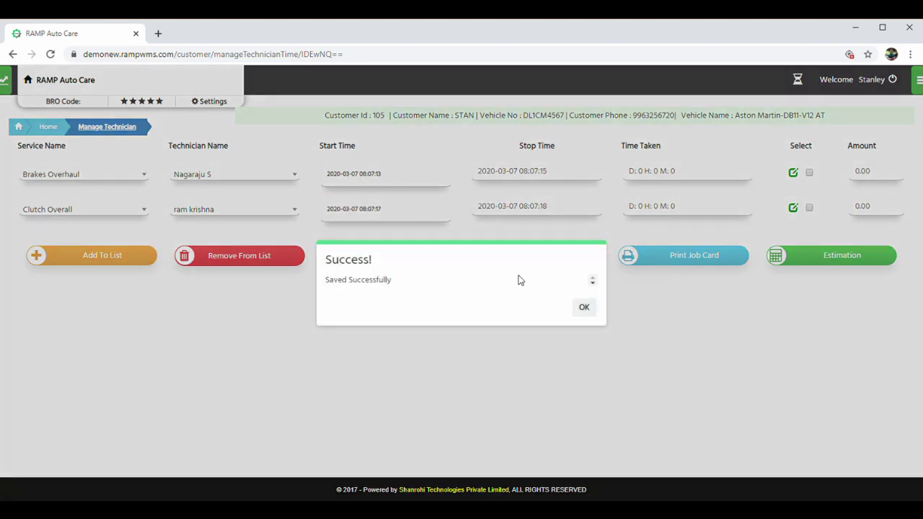
left_click(586, 309)
left_click(572, 261)
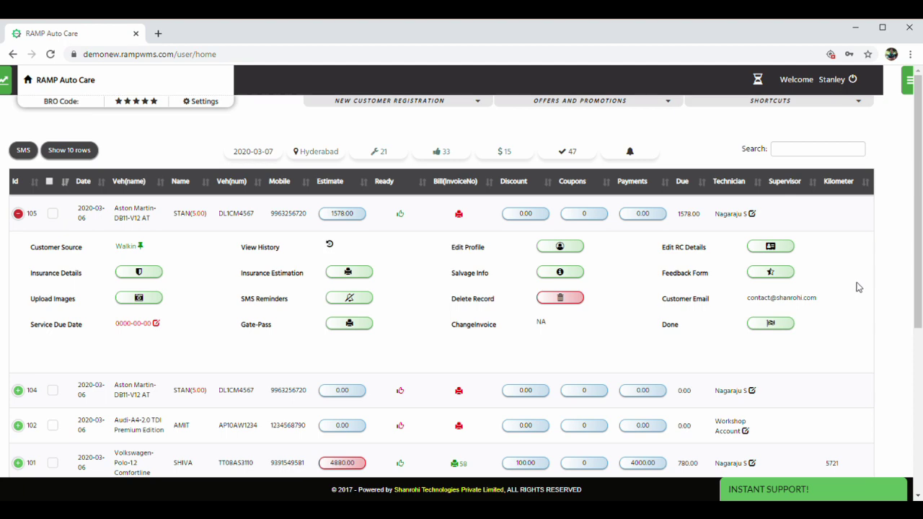
Step: Mark the newest record's vehicle as ready and notify the customer by SMS
left_click(400, 214)
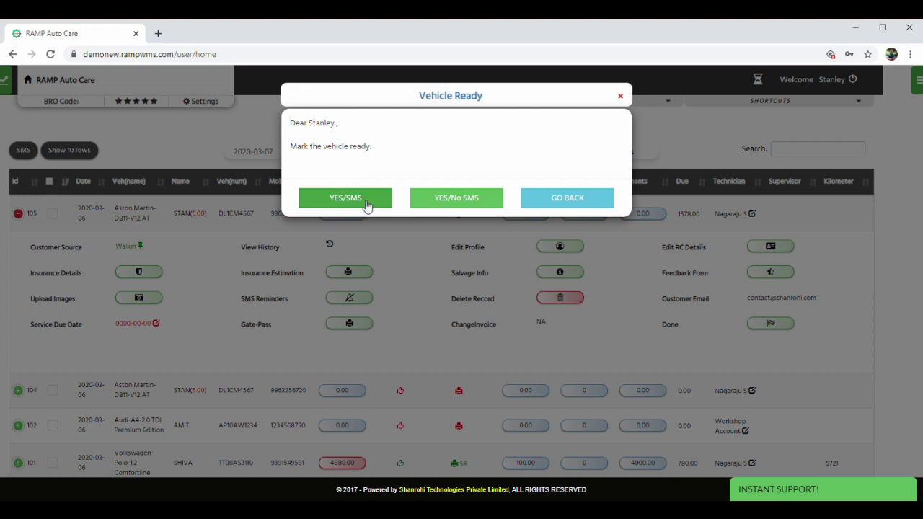
left_click(366, 206)
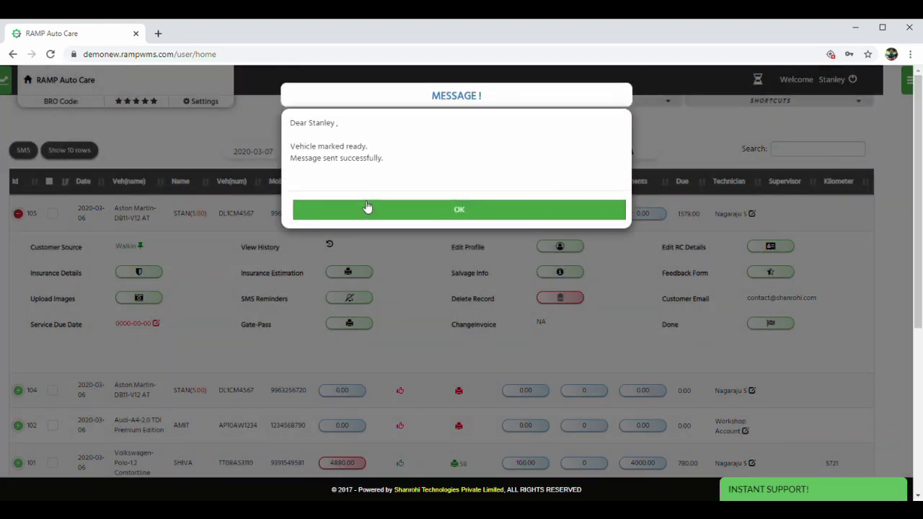
left_click(474, 210)
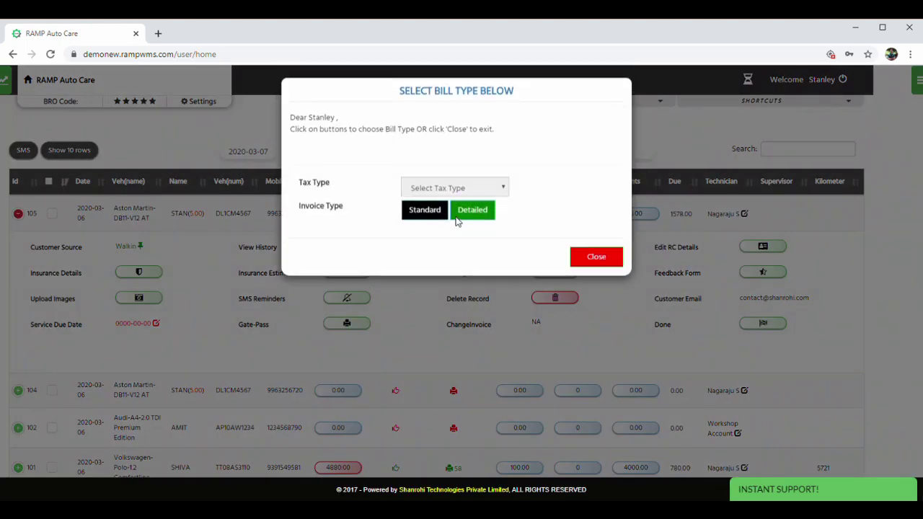
Step: Generate the detailed invoice for the newest record, look through it and close it without printing
left_click(501, 196)
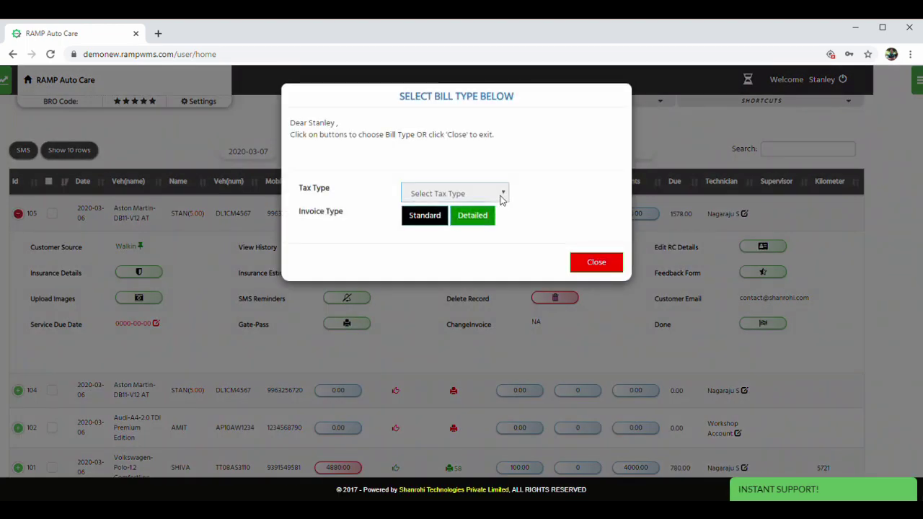
left_click(468, 222)
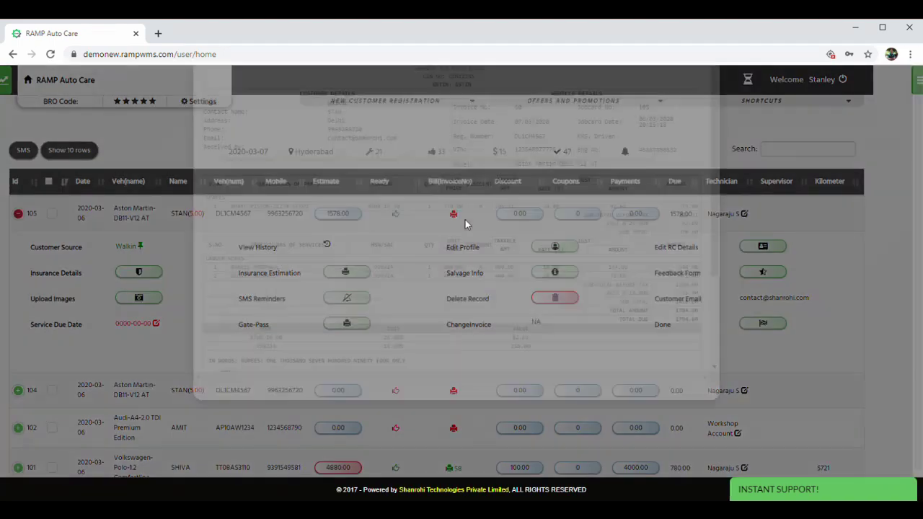
scroll(524, 228, "down", 2)
scroll(526, 229, "up", 2)
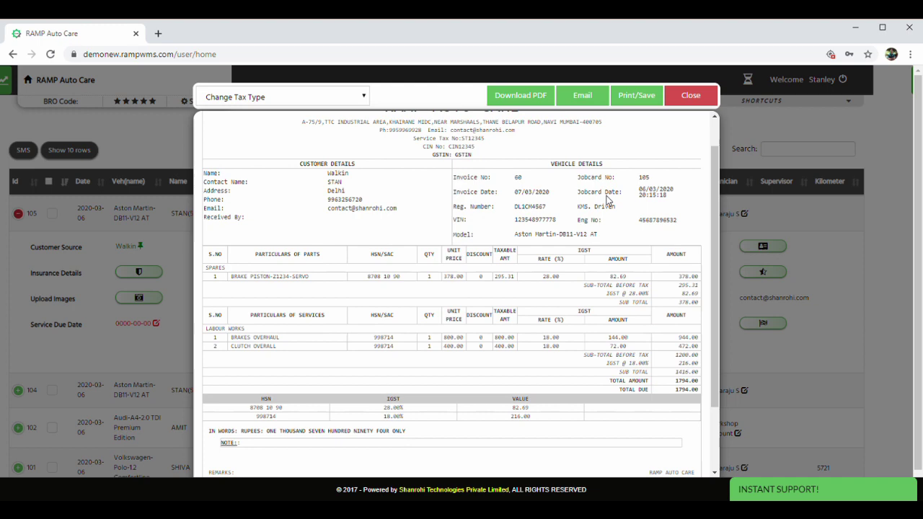
left_click(691, 96)
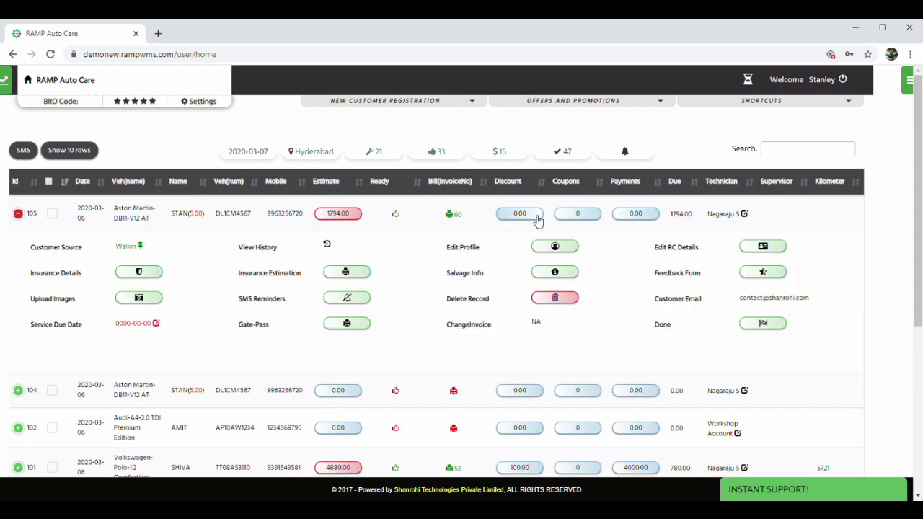
Step: Apply an overall discount of 10 % to the newest record's bill and save it
left_click(538, 218)
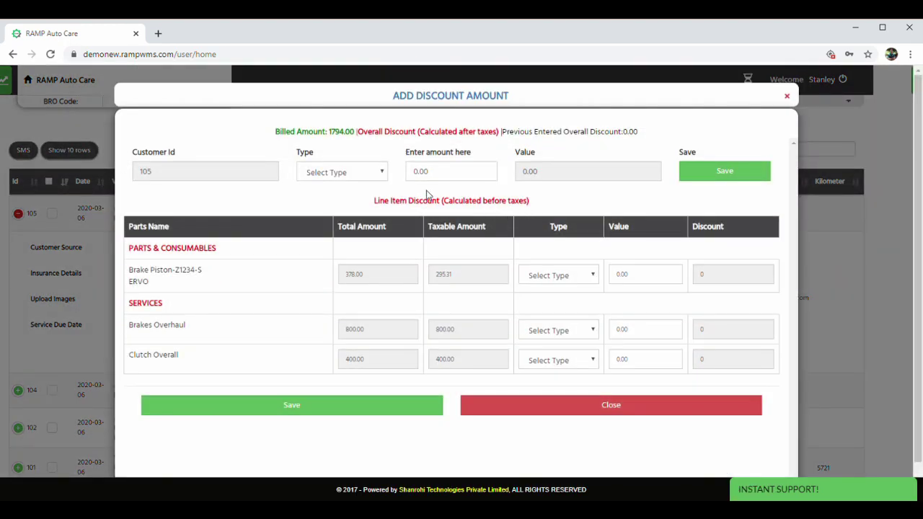
left_click(368, 204)
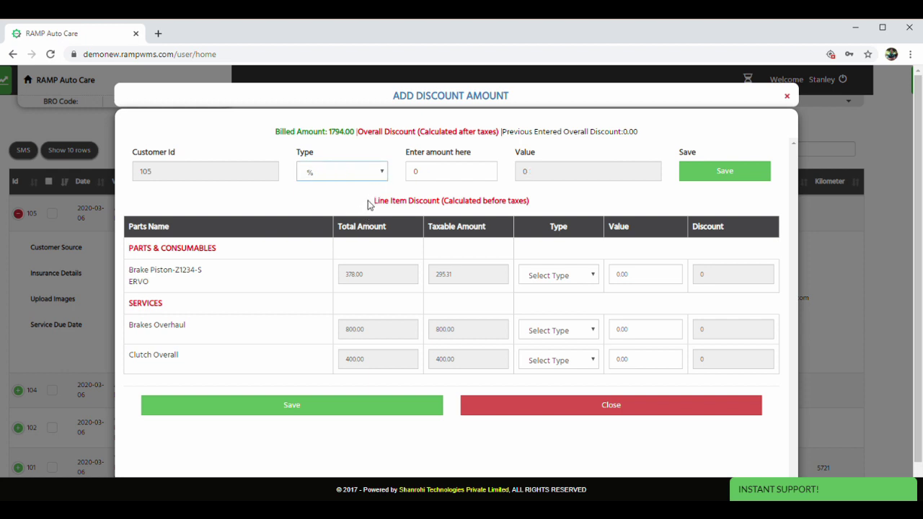
left_click(591, 273)
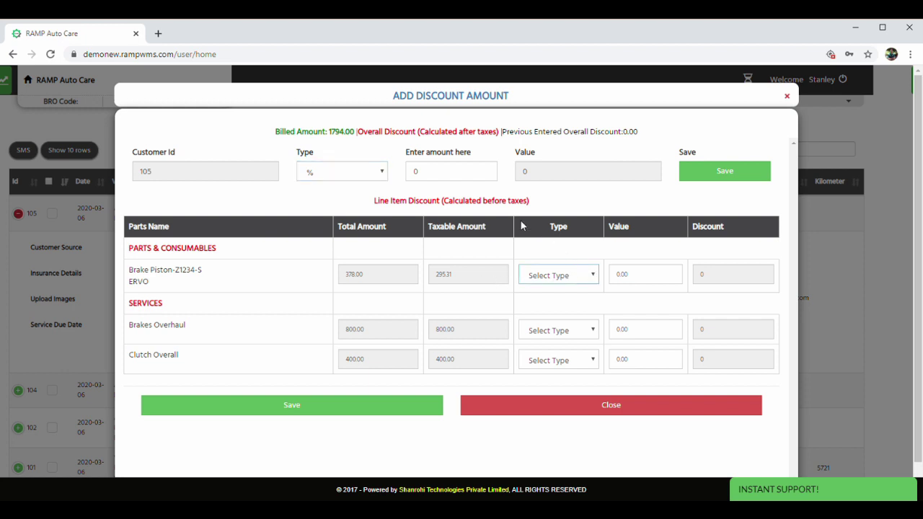
left_click_drag(468, 178, 397, 166)
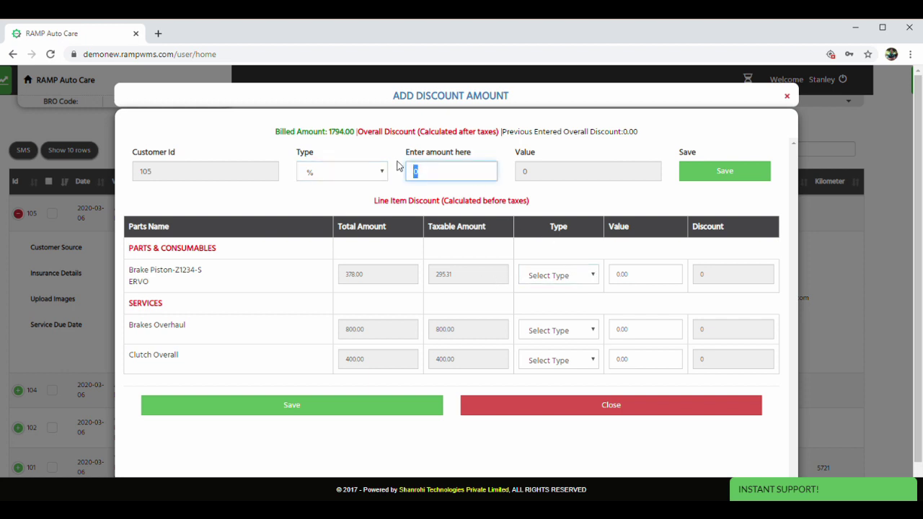
type("10")
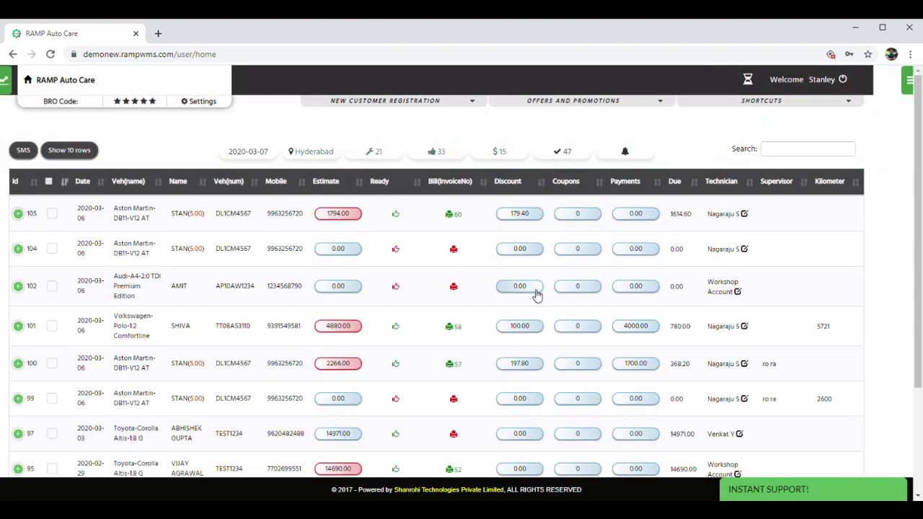
Step: View the newest record's payment details with the available payment methods and close them without entering an amount
left_click(628, 216)
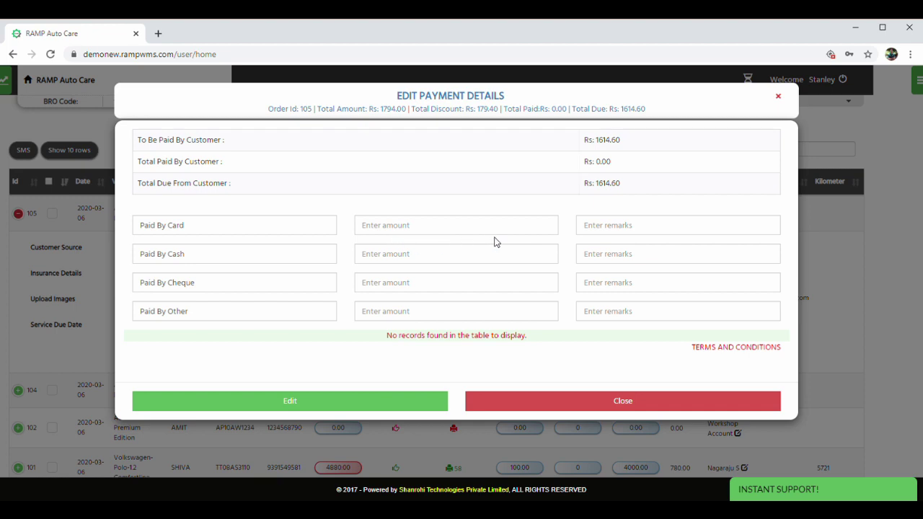
left_click(568, 404)
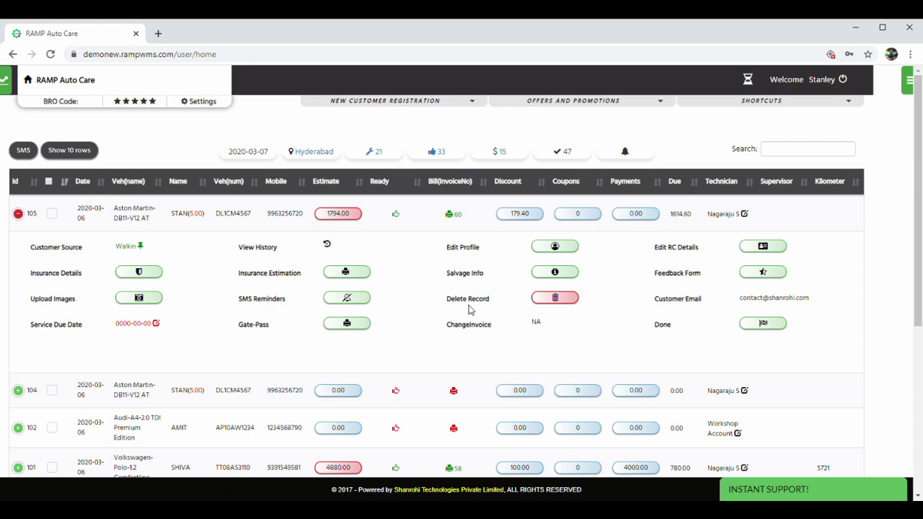
Step: Rate the technician Excellent and the customer Poor in the newest record's feedback form and close it
left_click(759, 275)
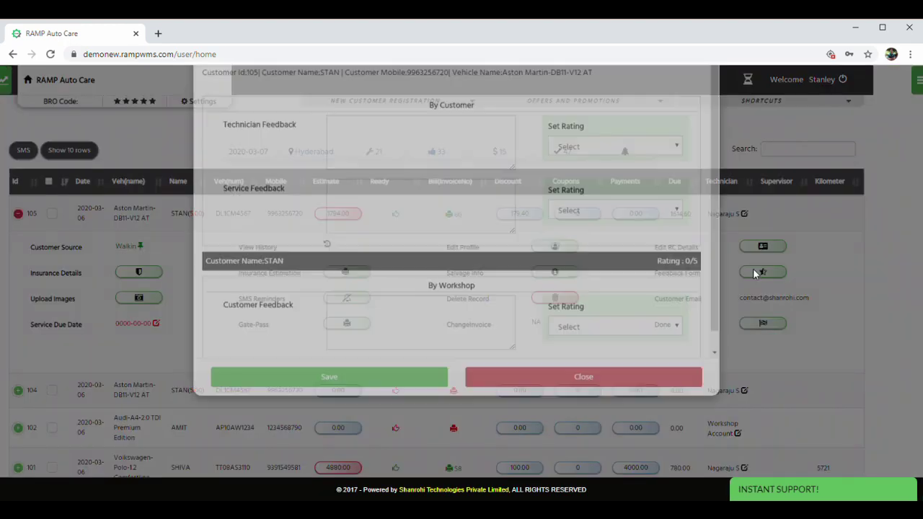
left_click(675, 229)
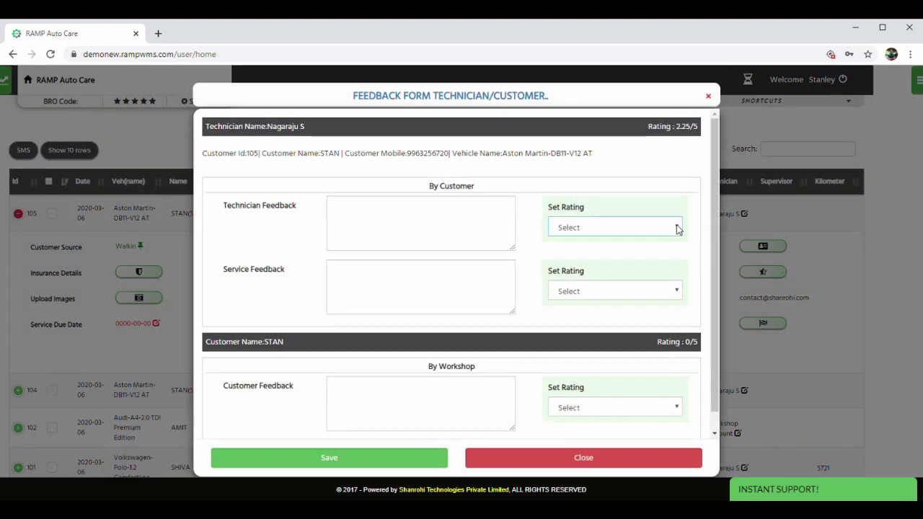
left_click(647, 314)
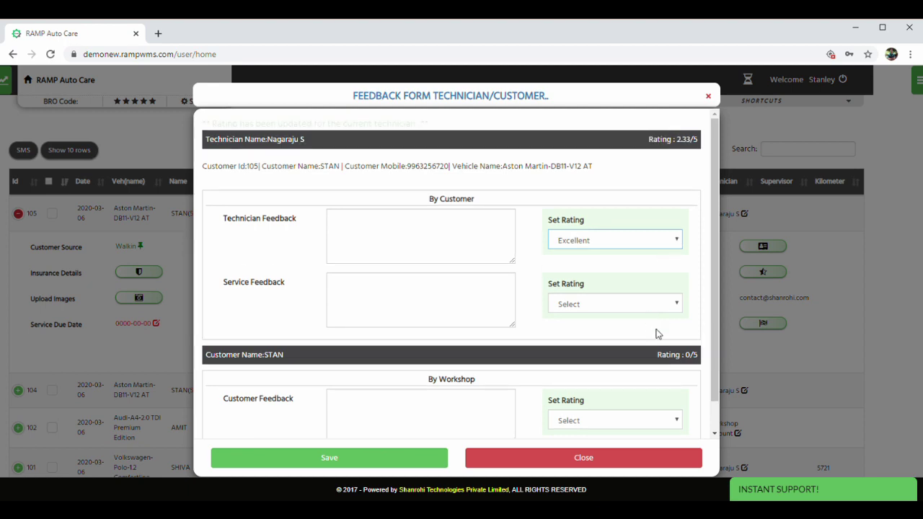
left_click(682, 422)
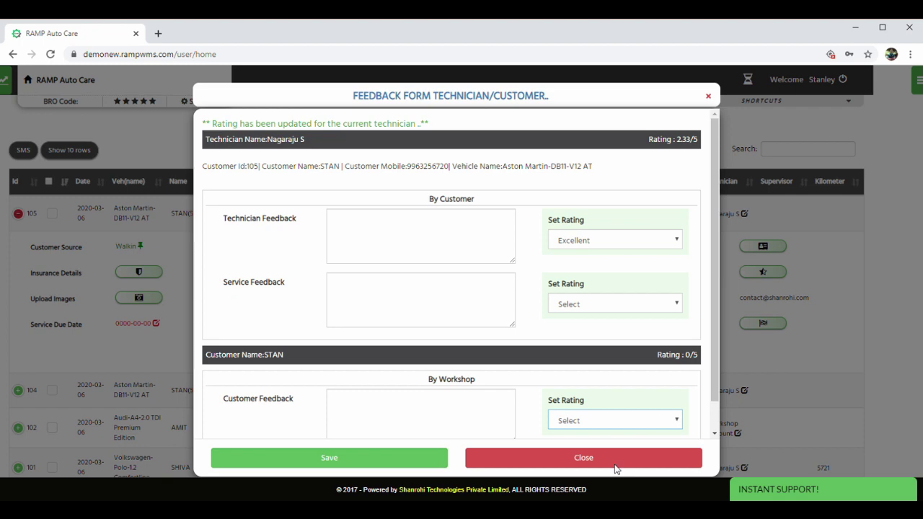
key("Down")
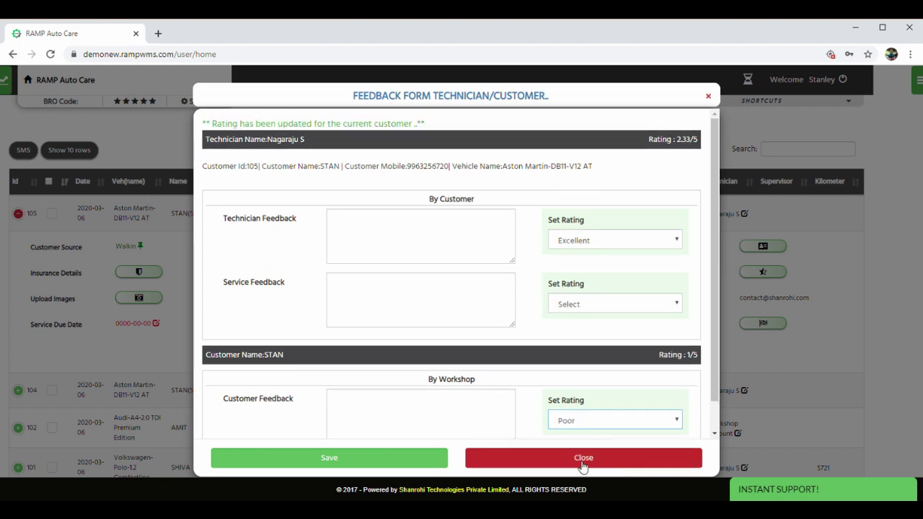
left_click(583, 461)
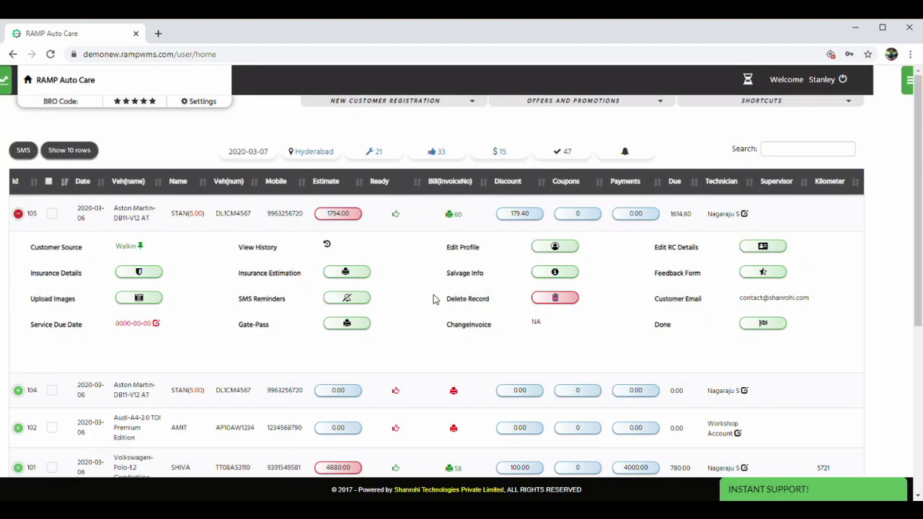
Step: View the newest record's gate pass and close it without printing
left_click(344, 325)
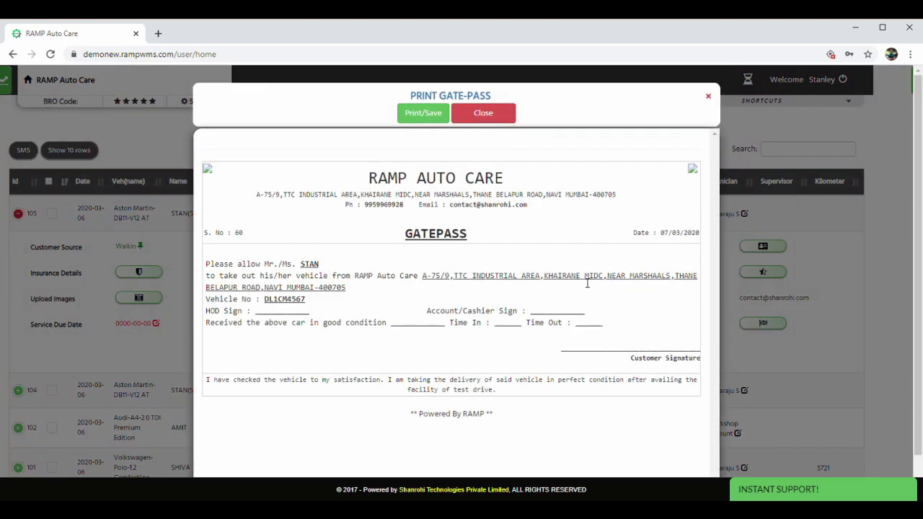
scroll(587, 284, "down", 1)
scroll(587, 284, "up", 1)
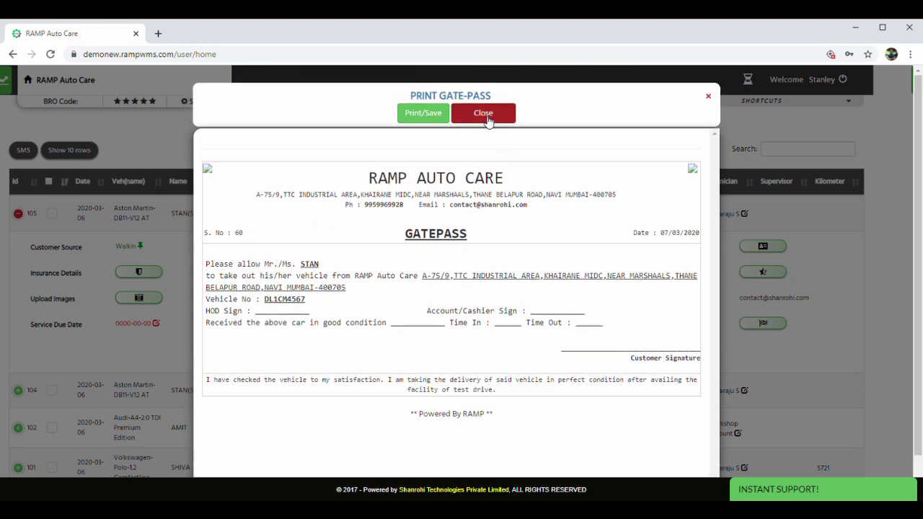
left_click(485, 117)
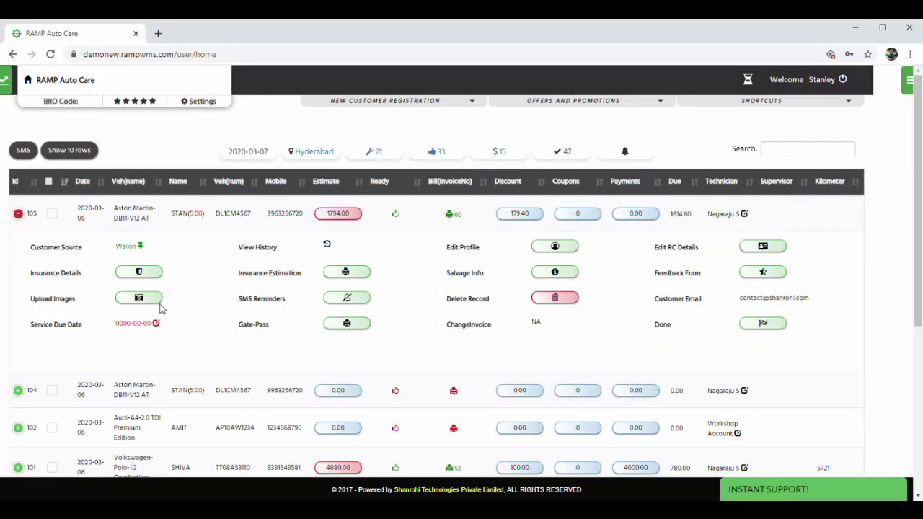
Step: Set the newest record's next service due date to 2020-07-22 and save it
left_click(142, 326)
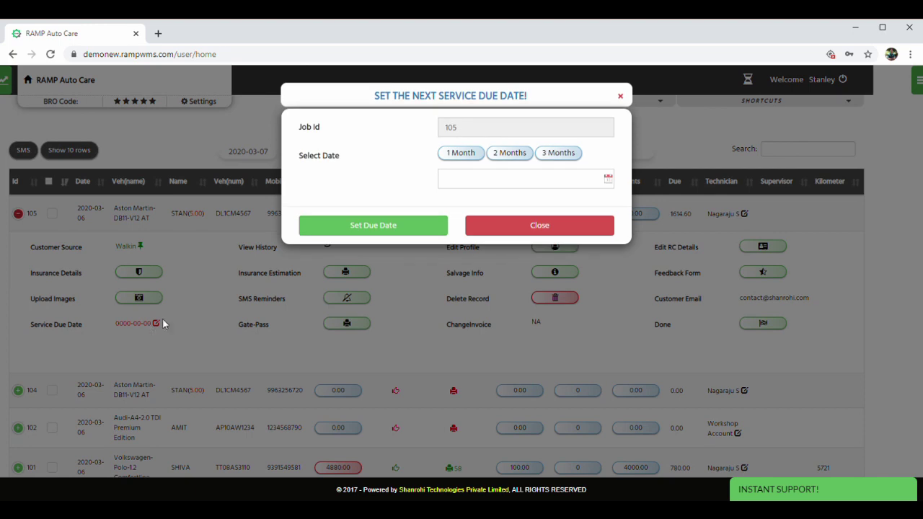
left_click(609, 179)
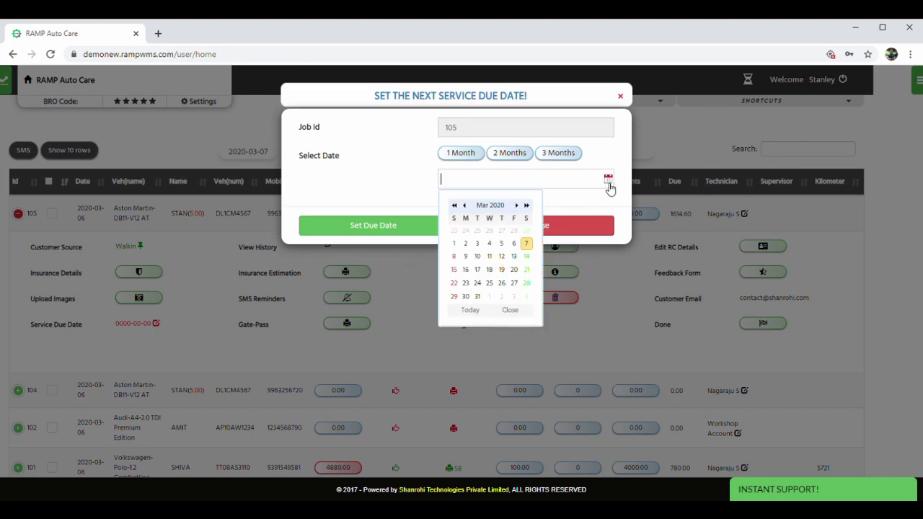
left_click(521, 209)
left_click(521, 209)
left_click(521, 209)
left_click(521, 209)
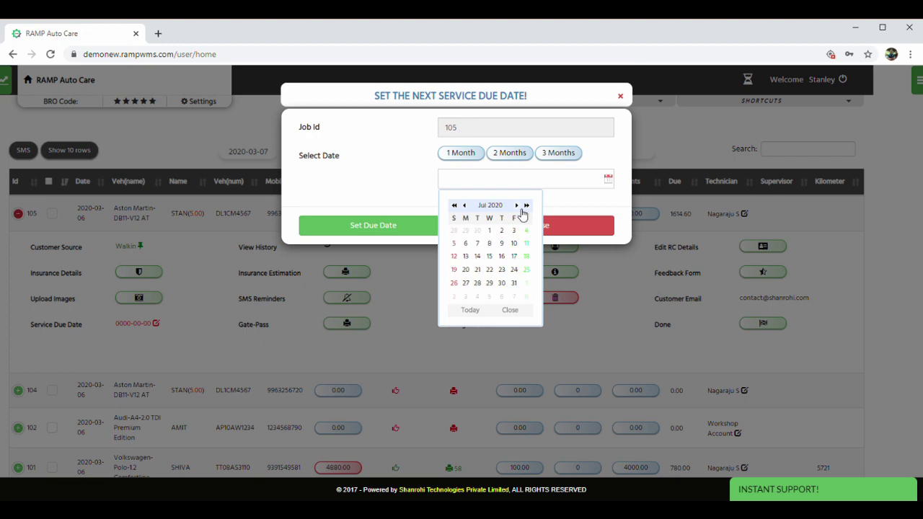
left_click(491, 269)
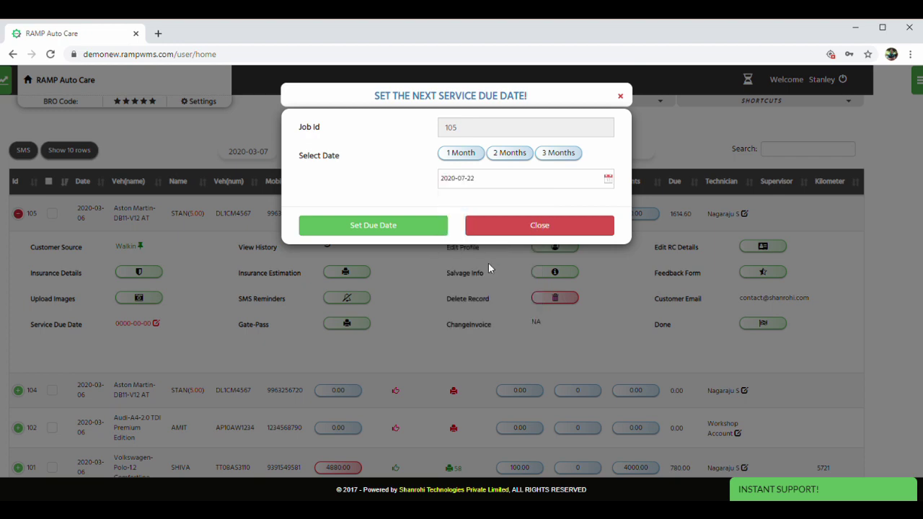
left_click(434, 231)
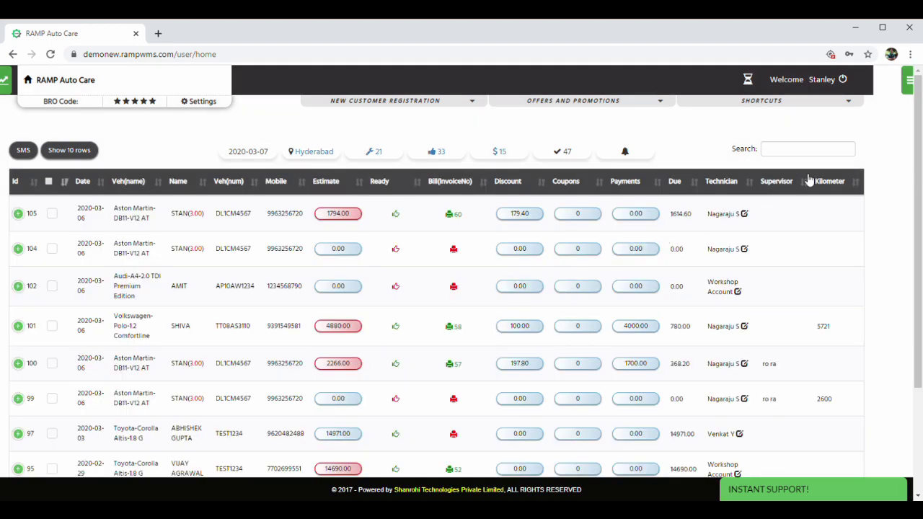
Step: Check the due and last serviced dates in the CRM follow-ups for upcoming services and open the first vehicle's activity entry screen
left_click(905, 80)
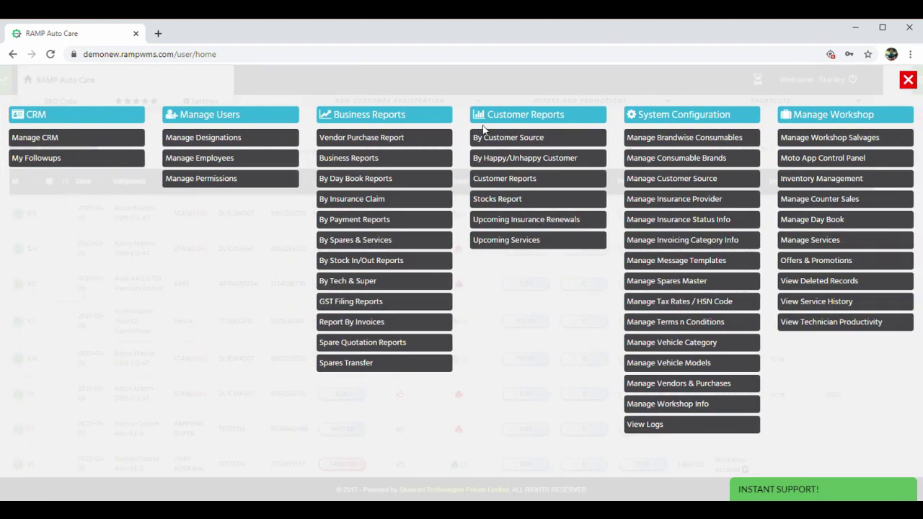
left_click(109, 157)
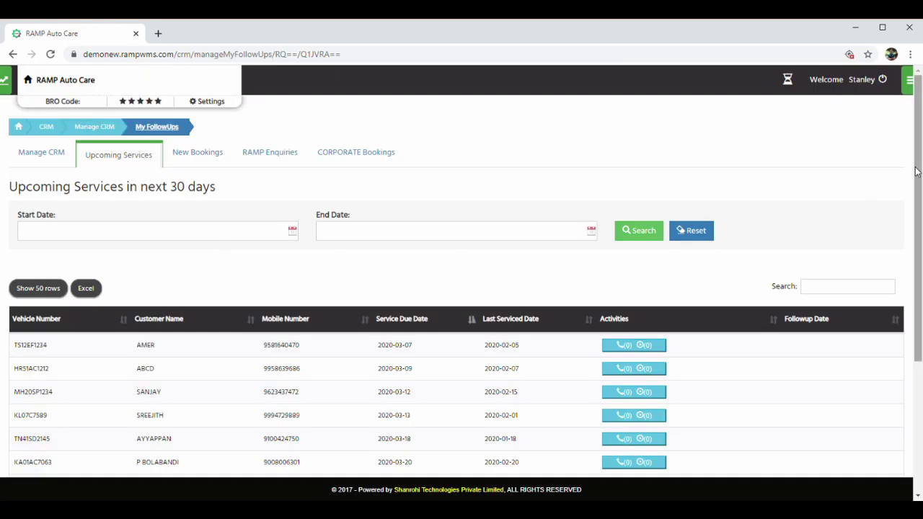
left_click_drag(917, 171, 911, 300)
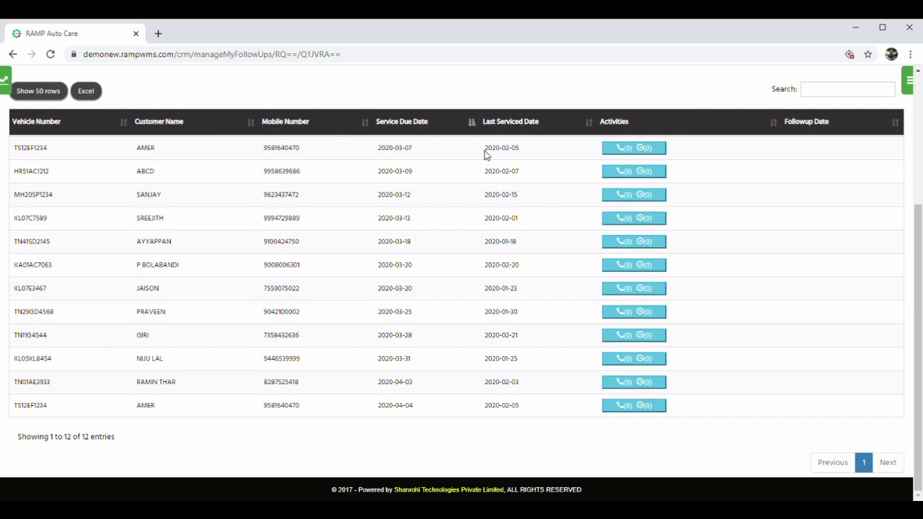
left_click_drag(486, 154, 523, 163)
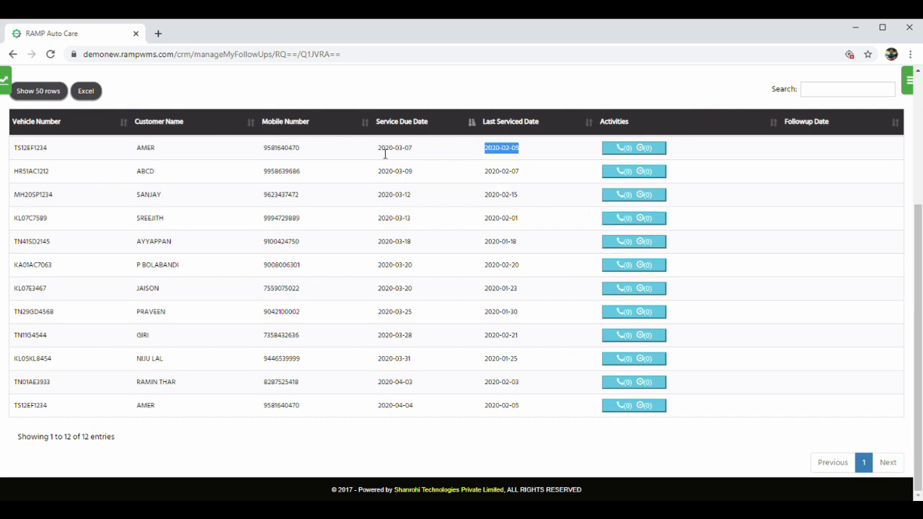
left_click_drag(378, 151, 419, 154)
left_click(649, 149)
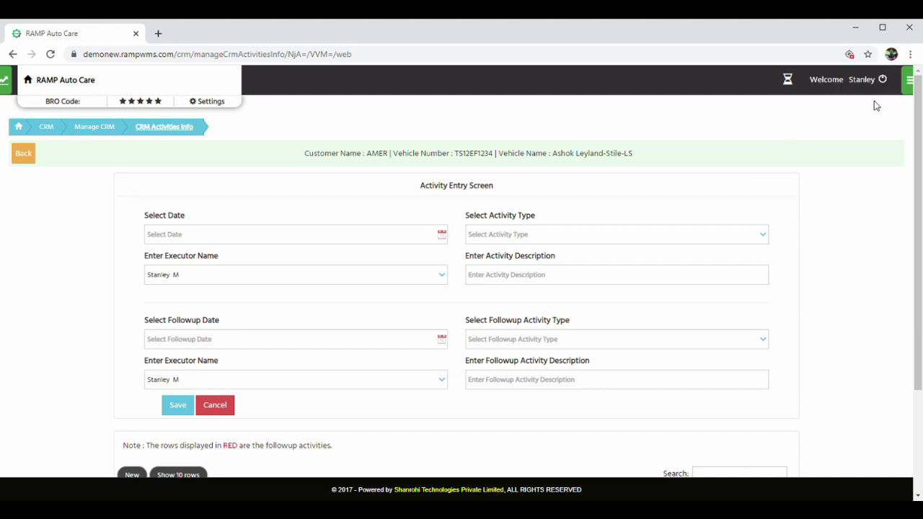
Step: Open Inventory Management, expand the first Brake Pads entry's stock details and look through the spares stock list
left_click(907, 82)
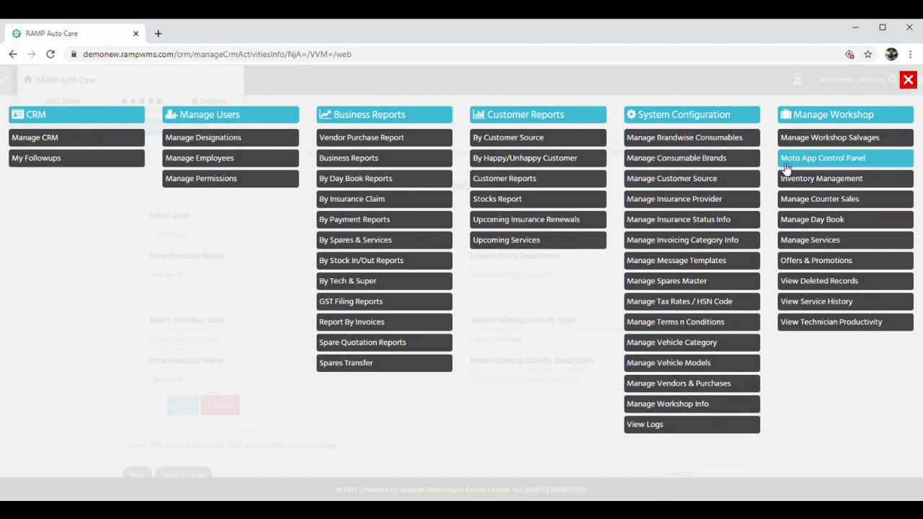
left_click(813, 181)
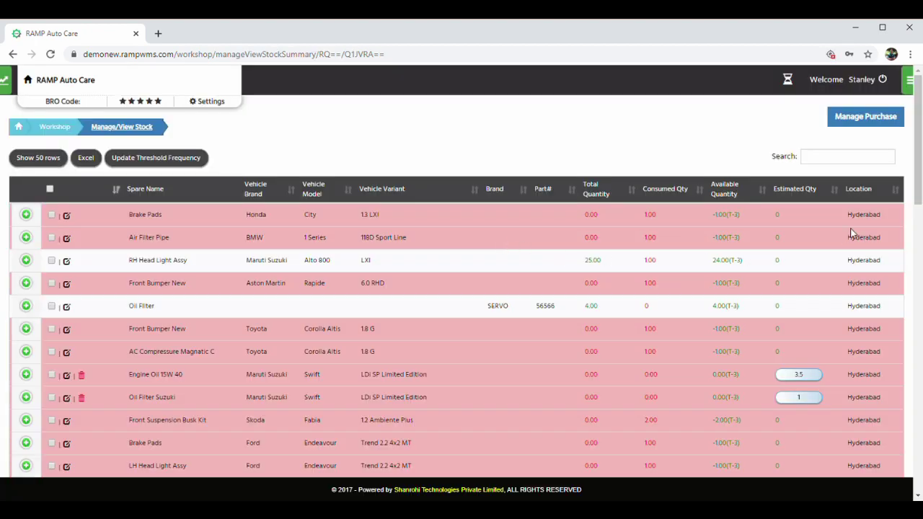
left_click(881, 210)
scroll(920, 155, "down", 4)
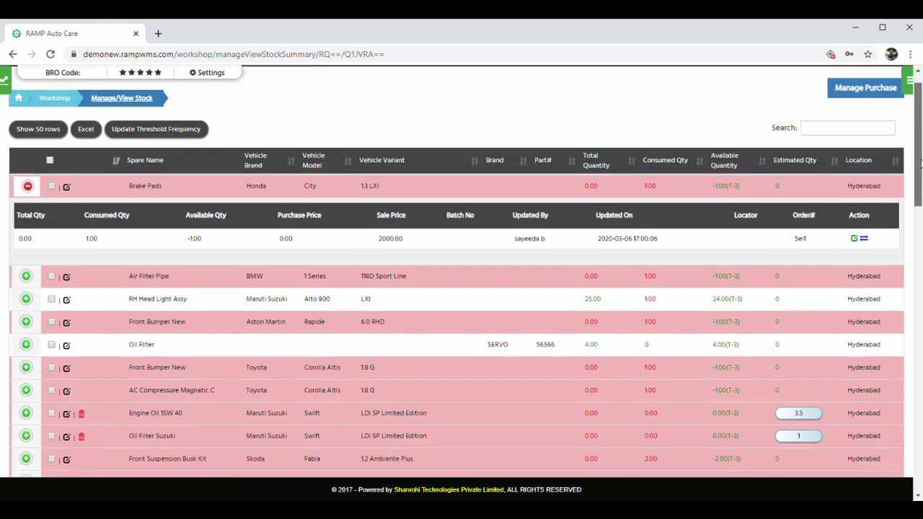
scroll(461, 272, "down", 4)
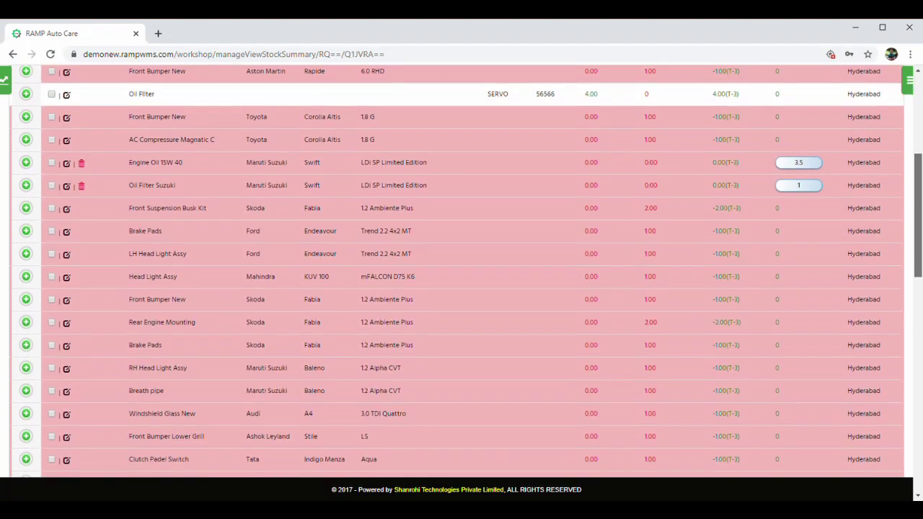
scroll(461, 272, "down", 1)
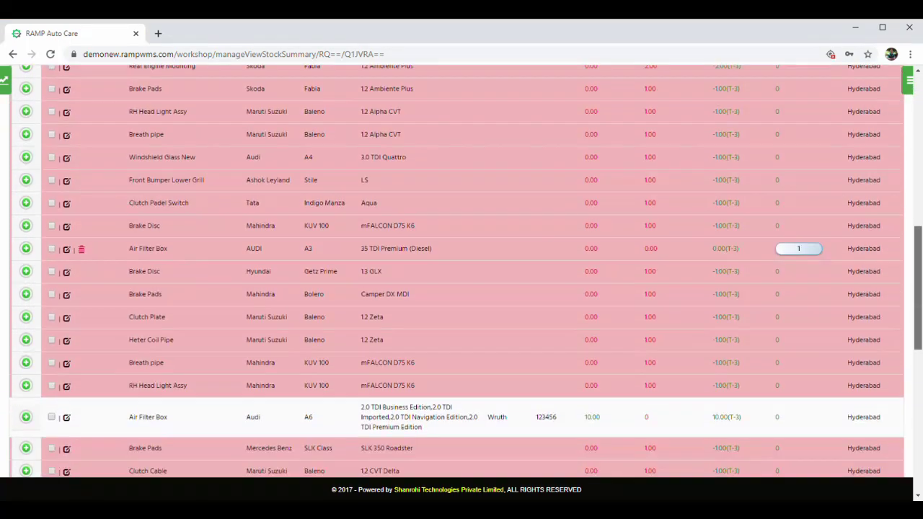
left_click_drag(918, 281, 912, 80)
Step: Open the workshop's counter sales, view the first listed sale's tax invoice and close it without printing
left_click(907, 79)
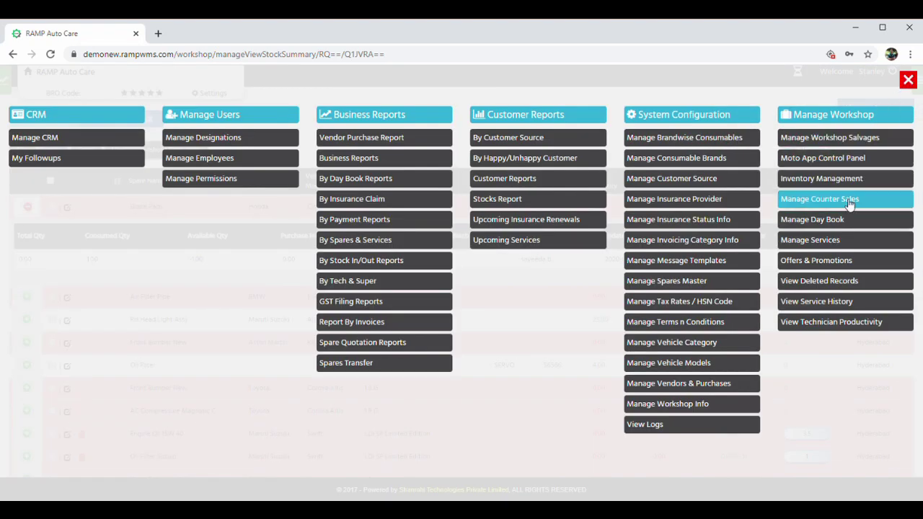
left_click(850, 205)
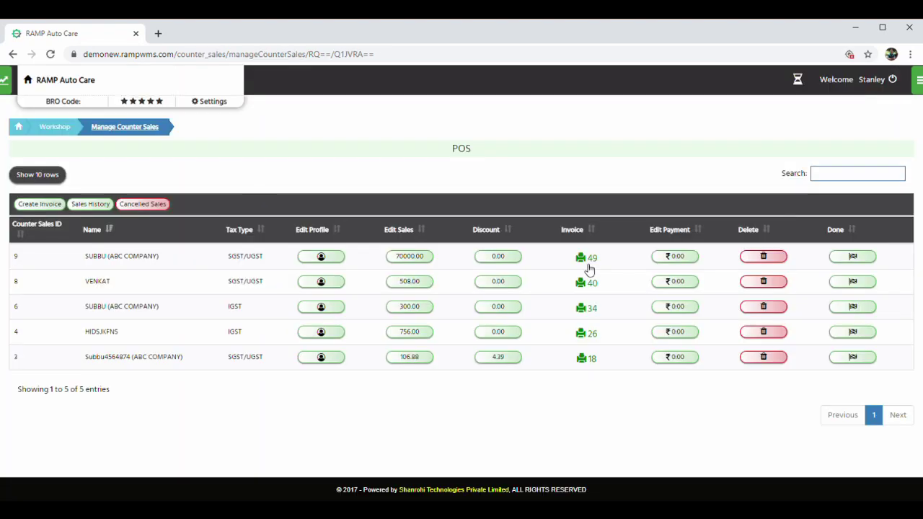
left_click(589, 261)
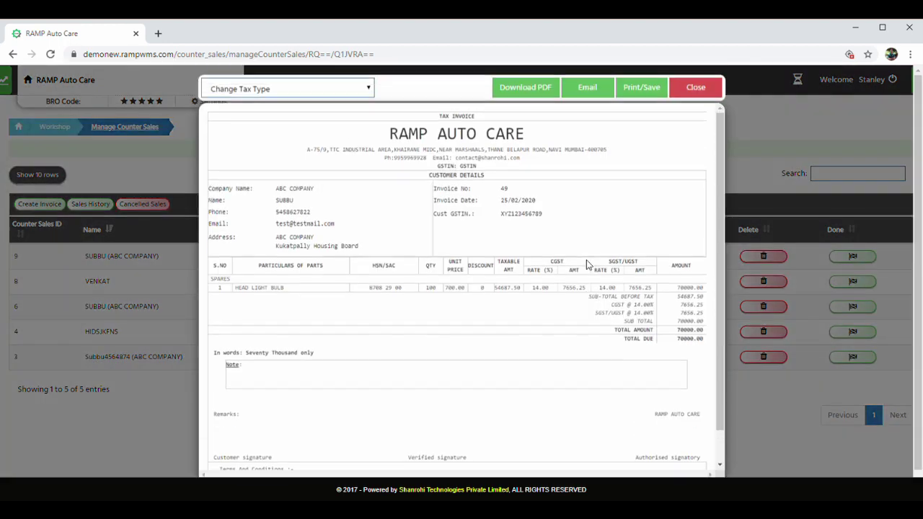
scroll(719, 207, "down", 2)
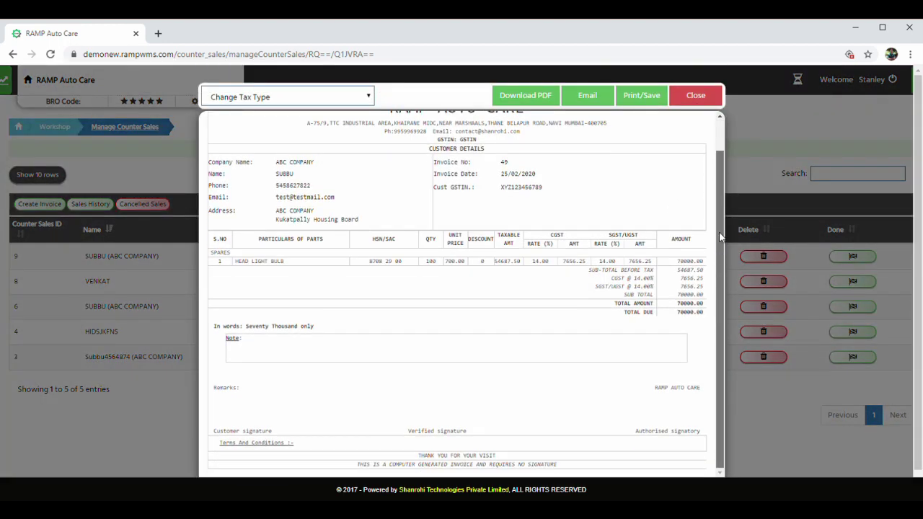
scroll(719, 232, "up", 2)
left_click(700, 92)
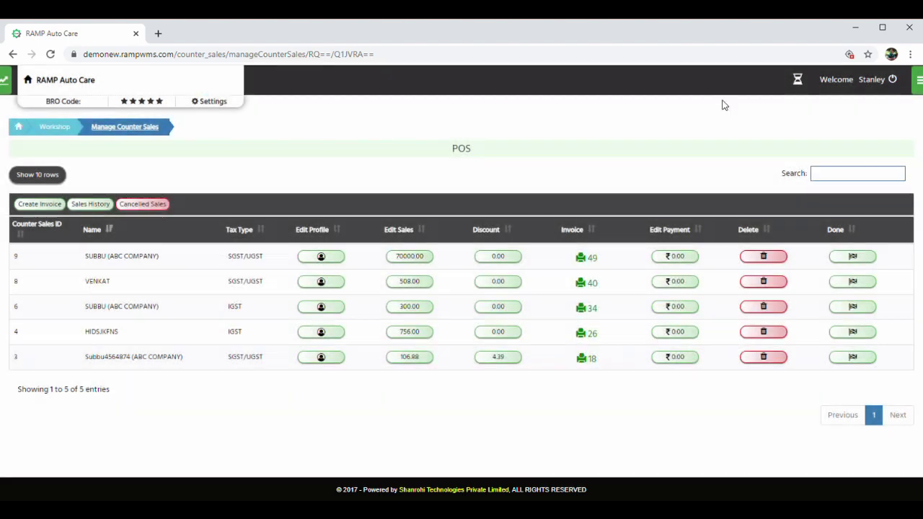
Step: Start a day book entry with payment type DEBIT and business type Water Bill
left_click(920, 80)
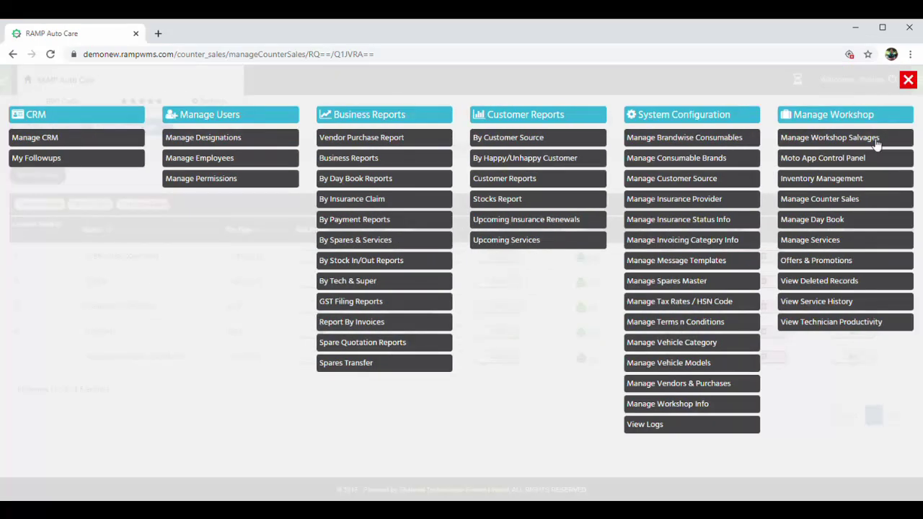
left_click(834, 223)
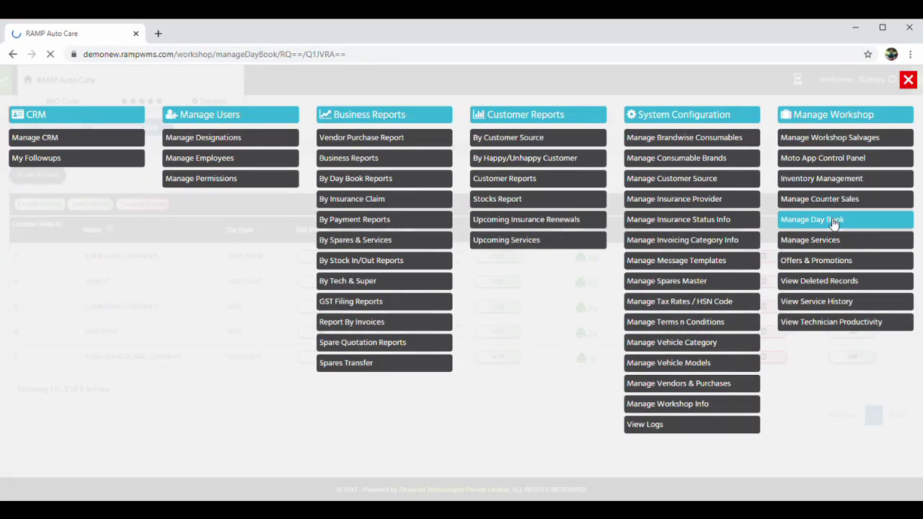
left_click(144, 223)
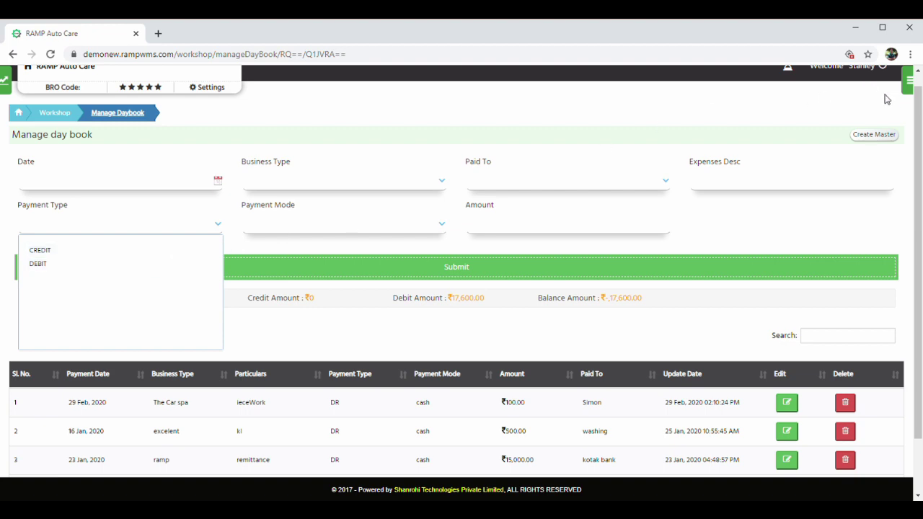
left_click(155, 283)
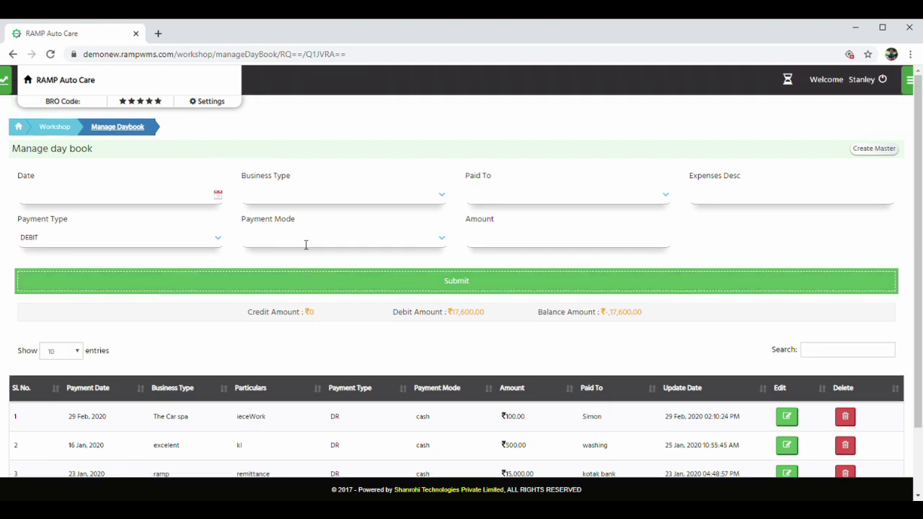
left_click(442, 202)
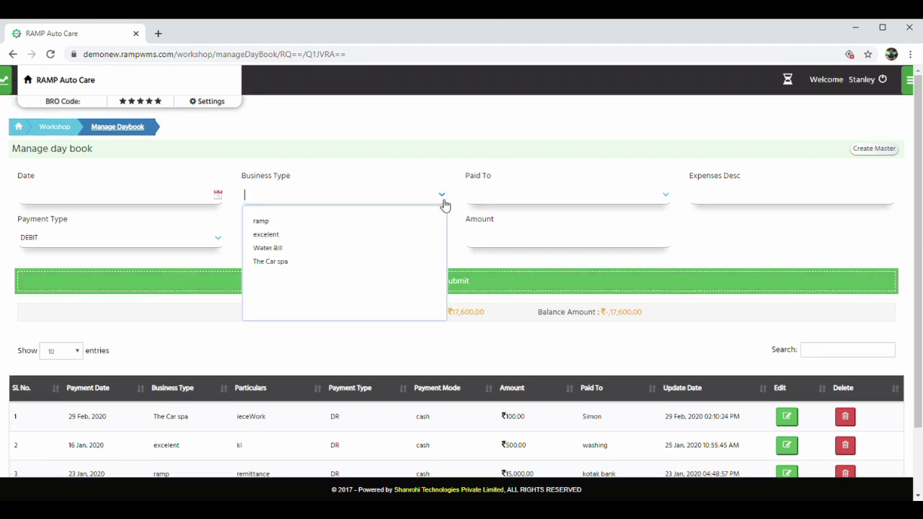
left_click(335, 248)
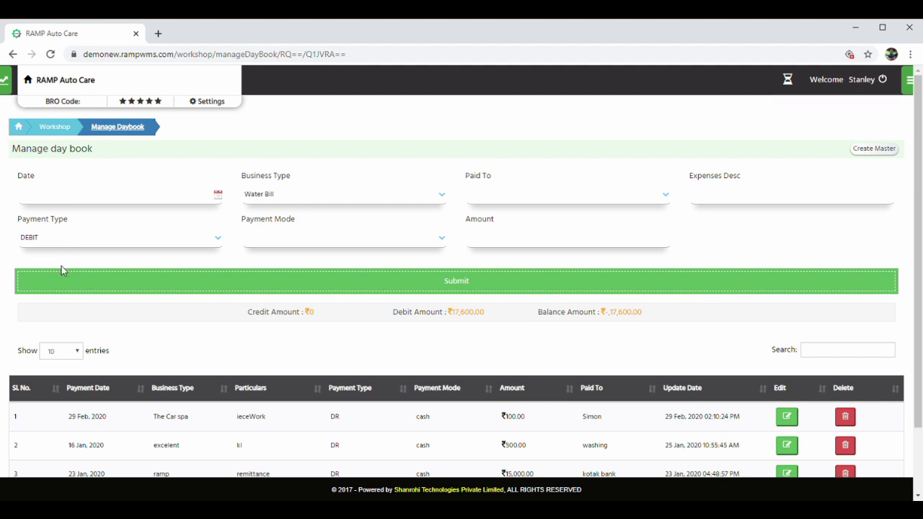
Step: Open the business dashboard and examine the summary cards for business lost by one-time customers and for drop-out and regular customers
left_click(9, 87)
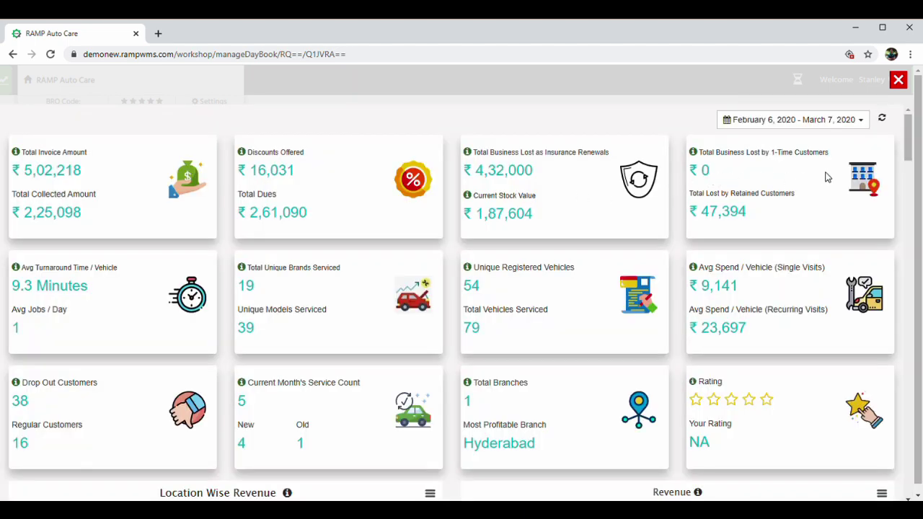
left_click(908, 145)
left_click_drag(908, 145, 908, 146)
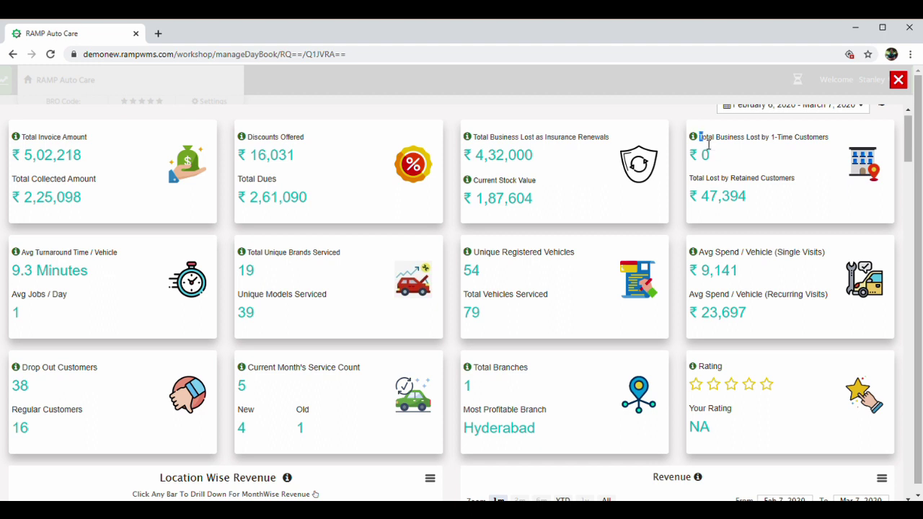
left_click_drag(709, 144, 743, 149)
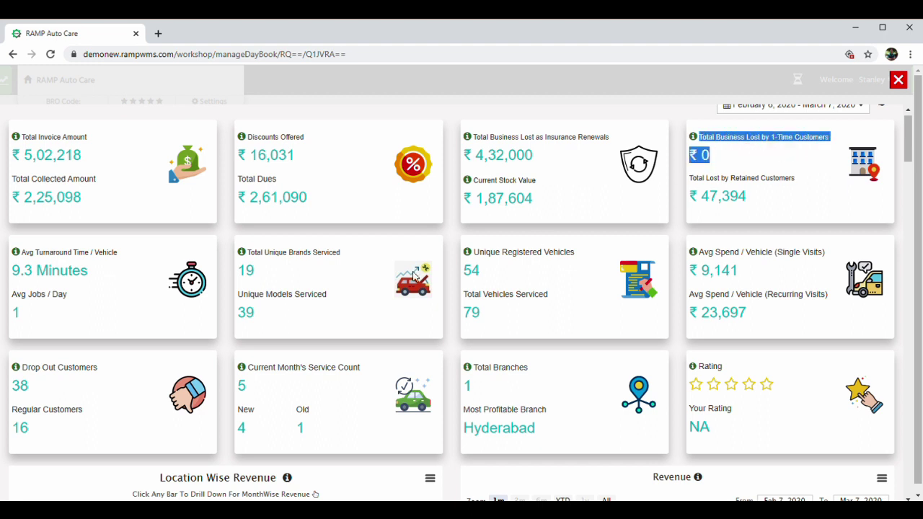
left_click_drag(33, 372, 64, 426)
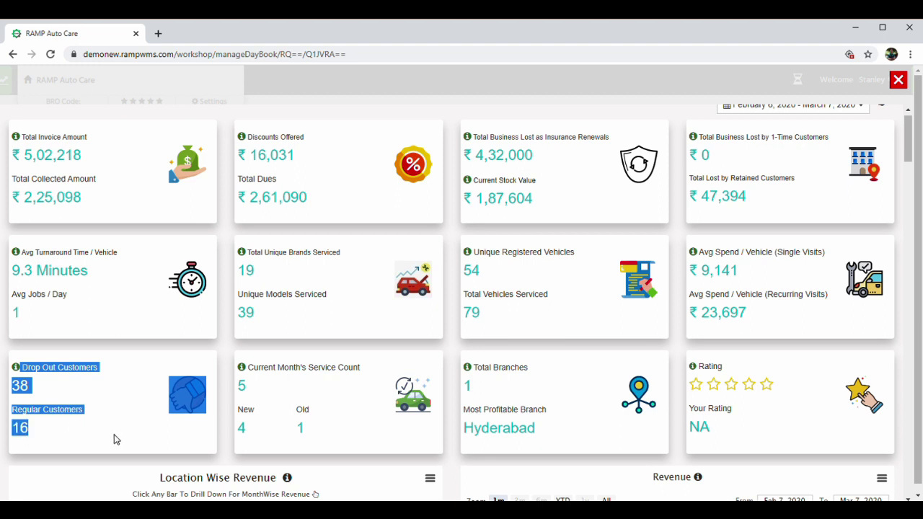
left_click(144, 441)
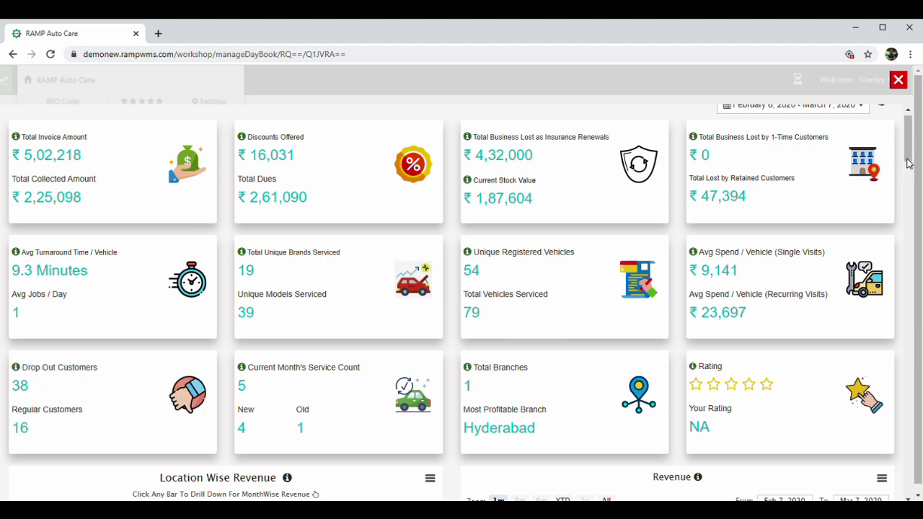
Step: Examine the dashboard charts from customer ageing and daily revenue through technician TAT and monthly counter sales, and return to the summary cards
left_click_drag(907, 155, 913, 216)
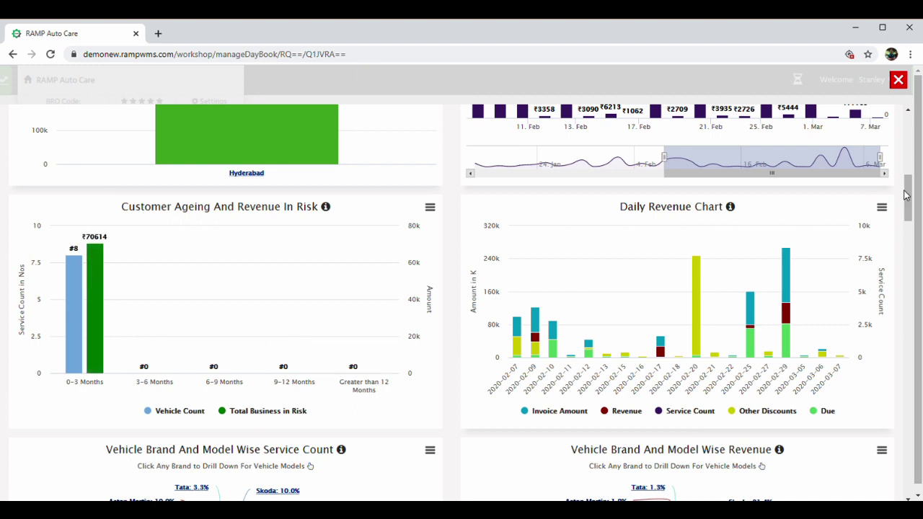
left_click_drag(908, 196, 909, 222)
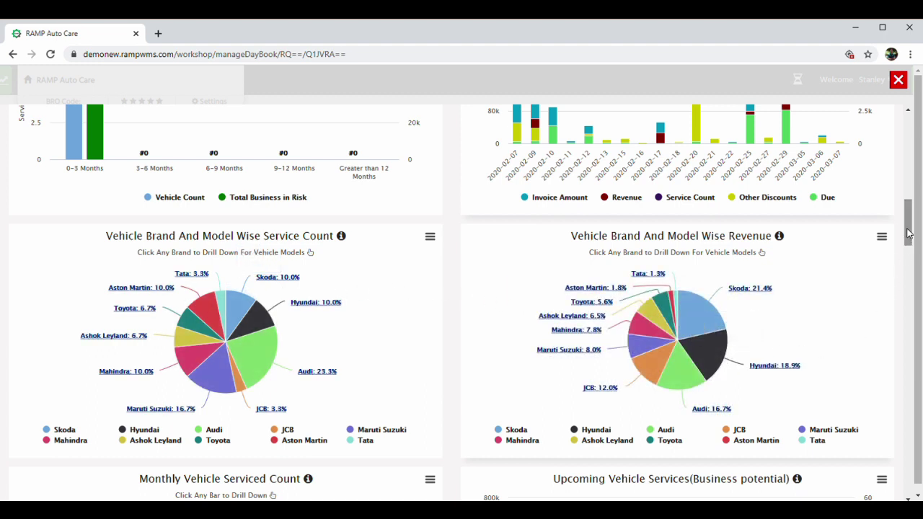
left_click_drag(908, 233, 917, 346)
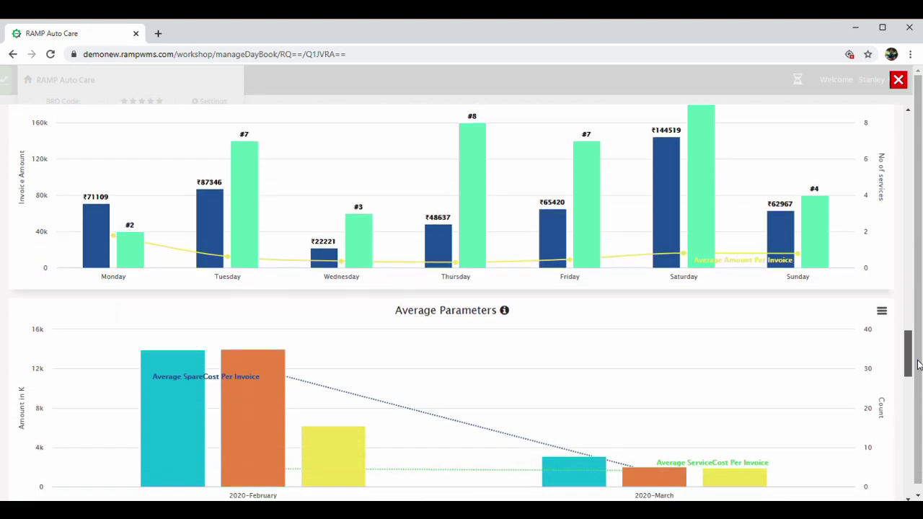
left_click_drag(919, 374, 903, 486)
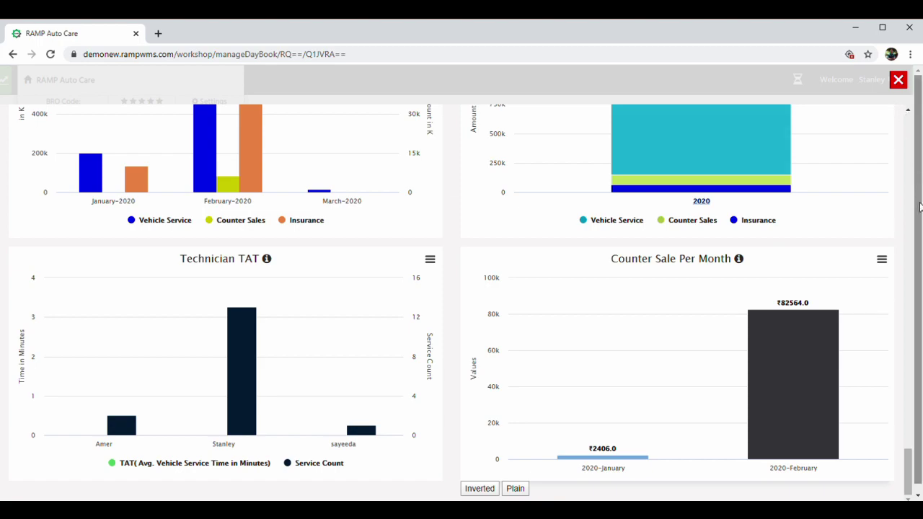
left_click_drag(909, 473, 884, 89)
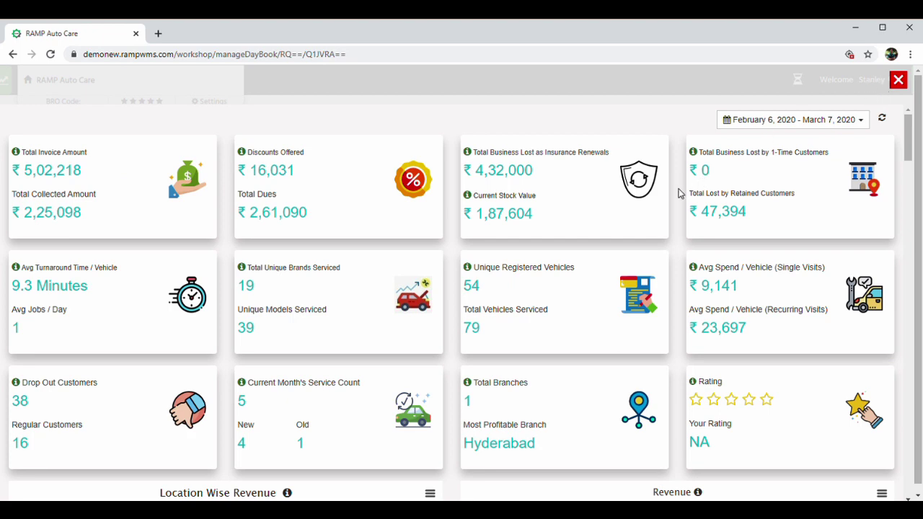